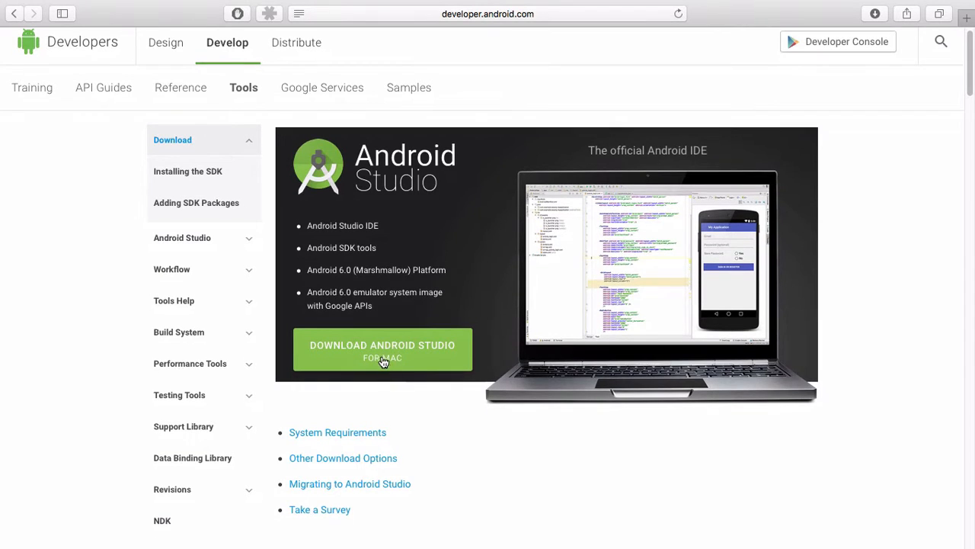
Download Android Studio for Mac from the developer site, agreeing to the terms and conditions.
left_click(382, 356)
scroll(396, 358, "down", 20)
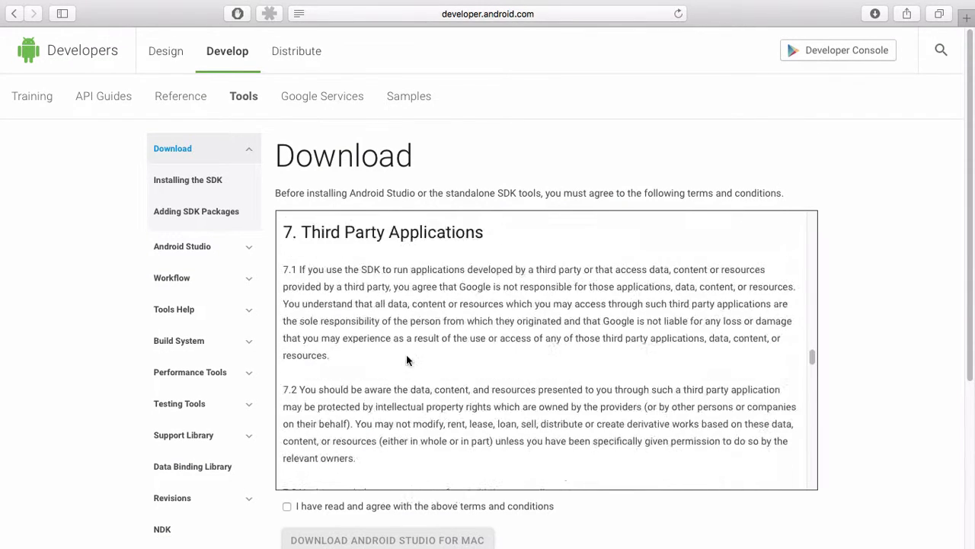
left_click(291, 507)
left_click(287, 507)
scroll(531, 524, "down", 6)
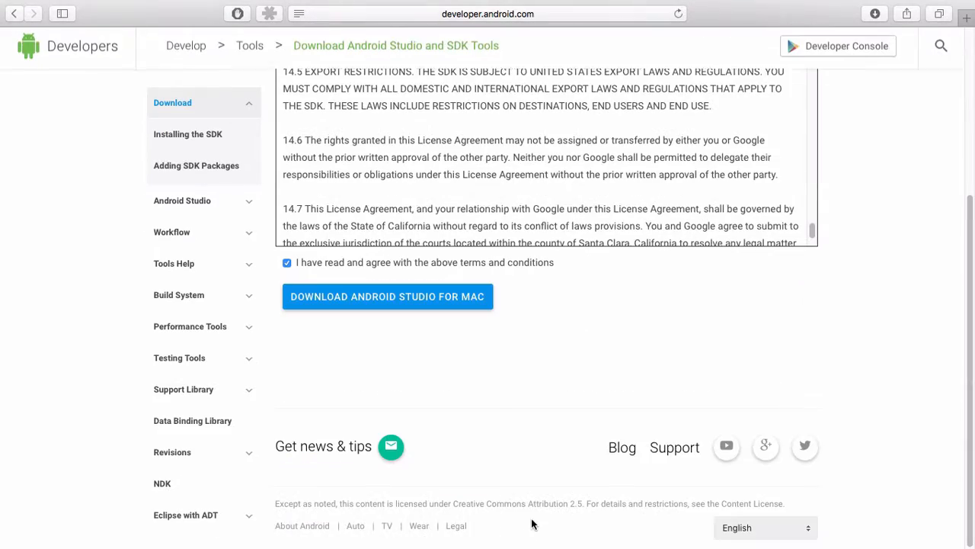
left_click(411, 297)
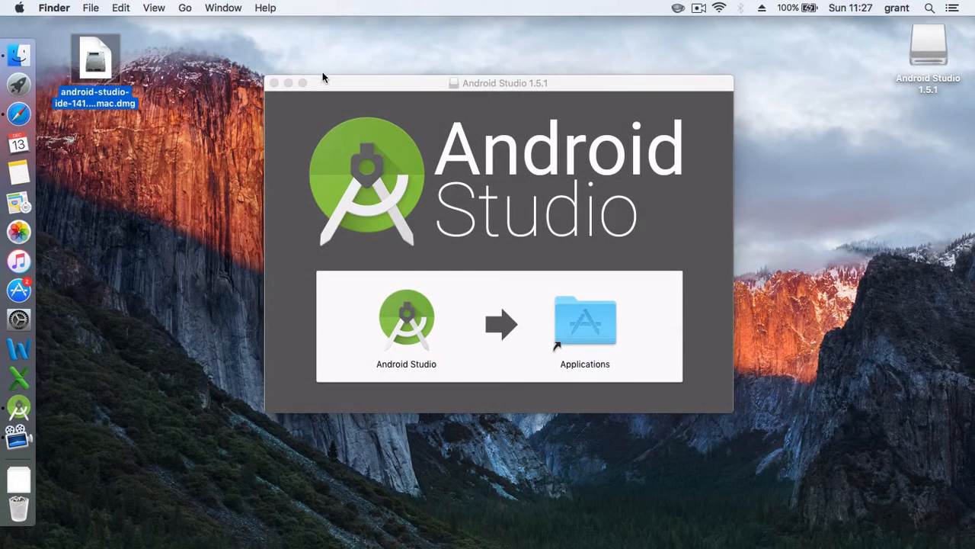
Close the Android Studio 1.5.1 installer window and move the downloaded .dmg file from the desktop to the trash.
left_click(331, 81)
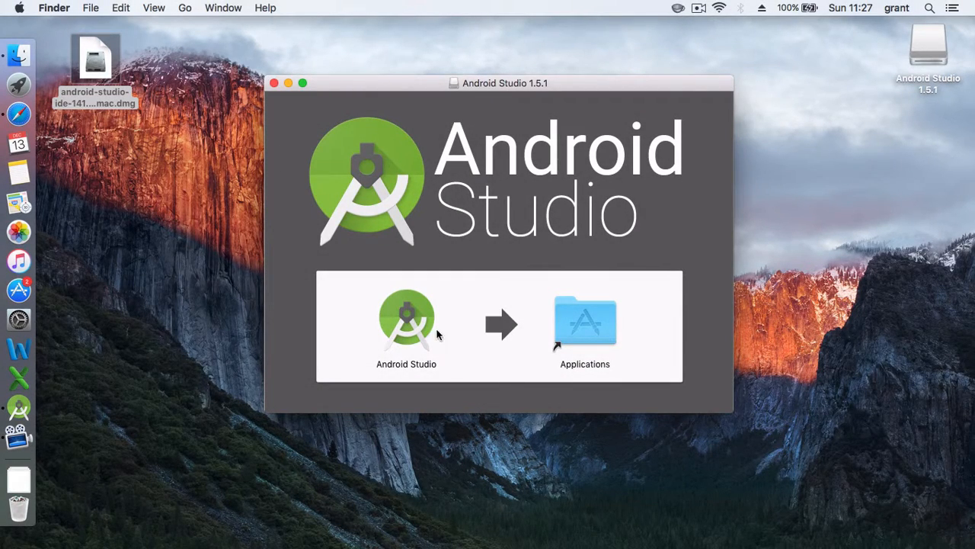
mouse_move(423, 332)
left_mouse_down()
mouse_move(609, 326)
mouse_move(431, 316)
left_mouse_up()
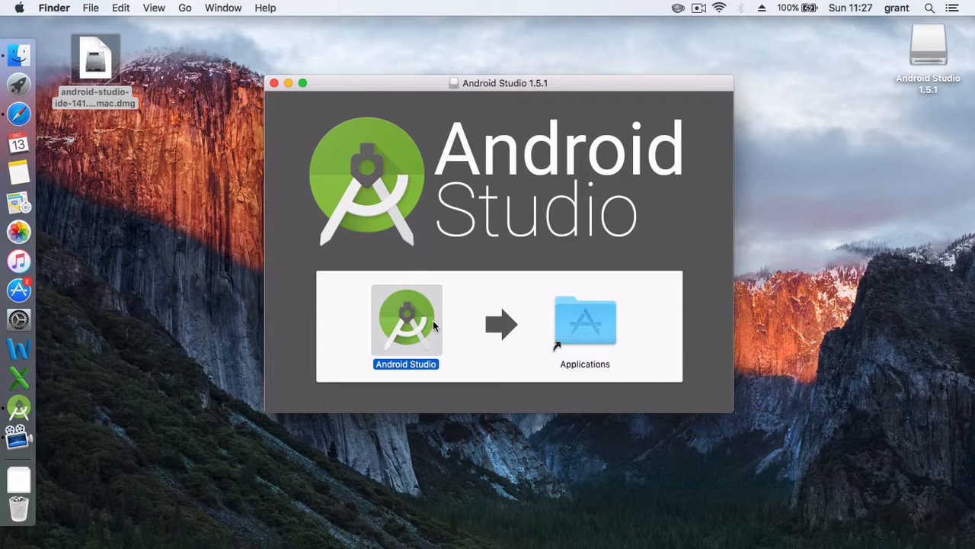
left_click(273, 83)
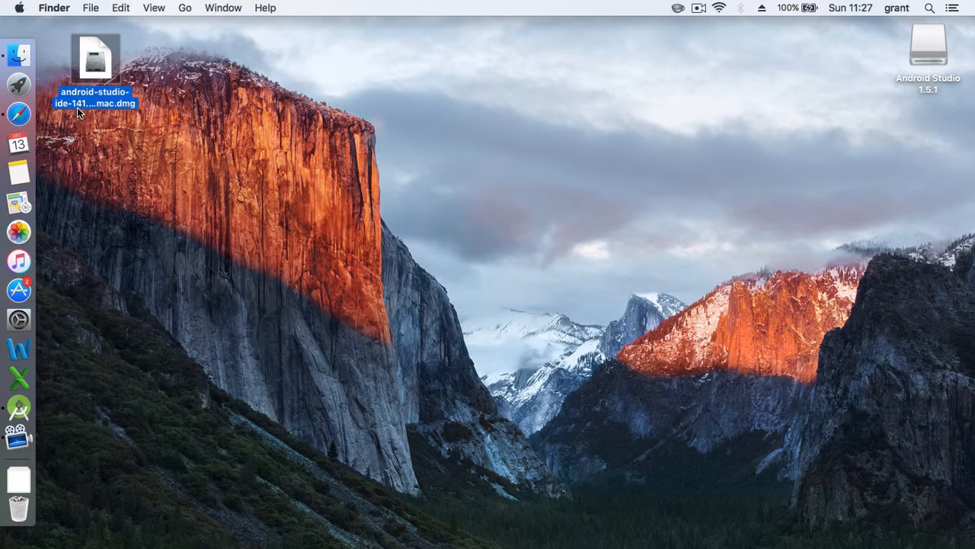
key("super+BackSpace")
Switch to the browser and read the Installing Android Studio page, including the Mac OSX setup steps and the note on extra SDK packages.
key("ctrl+Right")
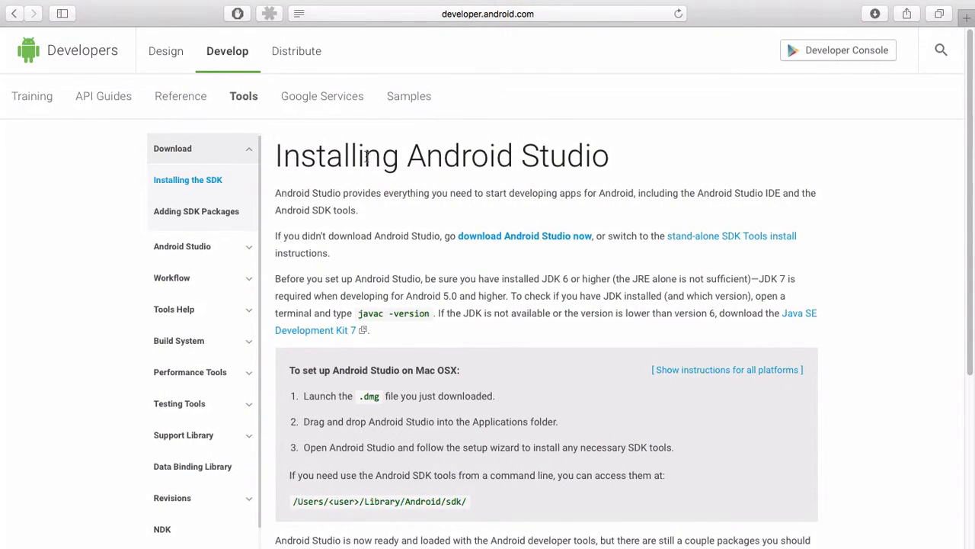
left_click_drag(366, 156, 381, 213)
scroll(381, 214, "down", 3)
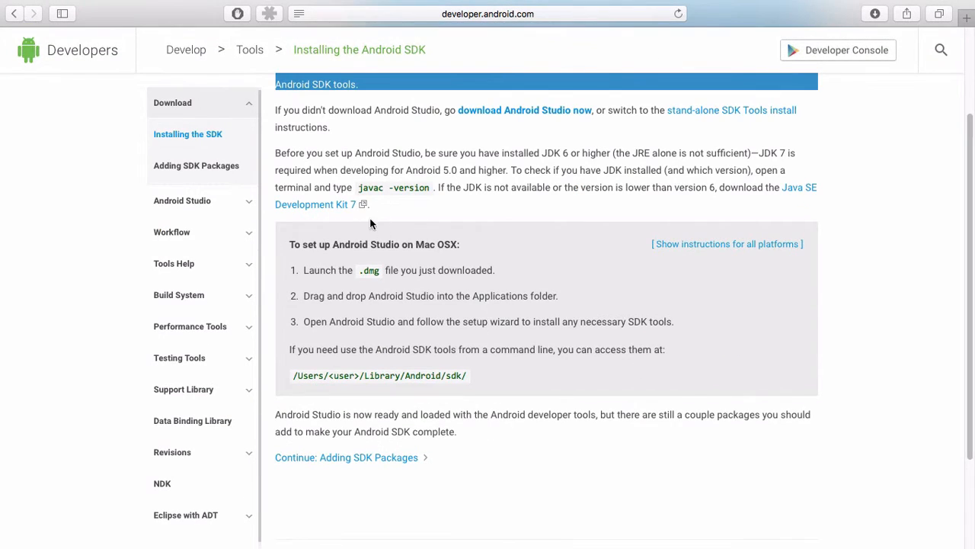
left_click_drag(333, 246, 381, 347)
left_click(364, 344)
scroll(358, 342, "down", 3)
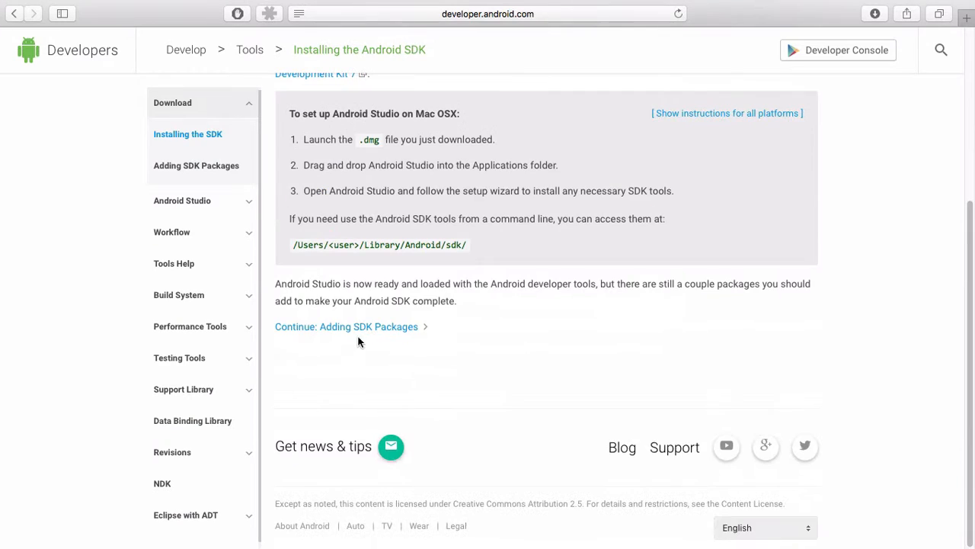
left_click_drag(373, 284, 446, 300)
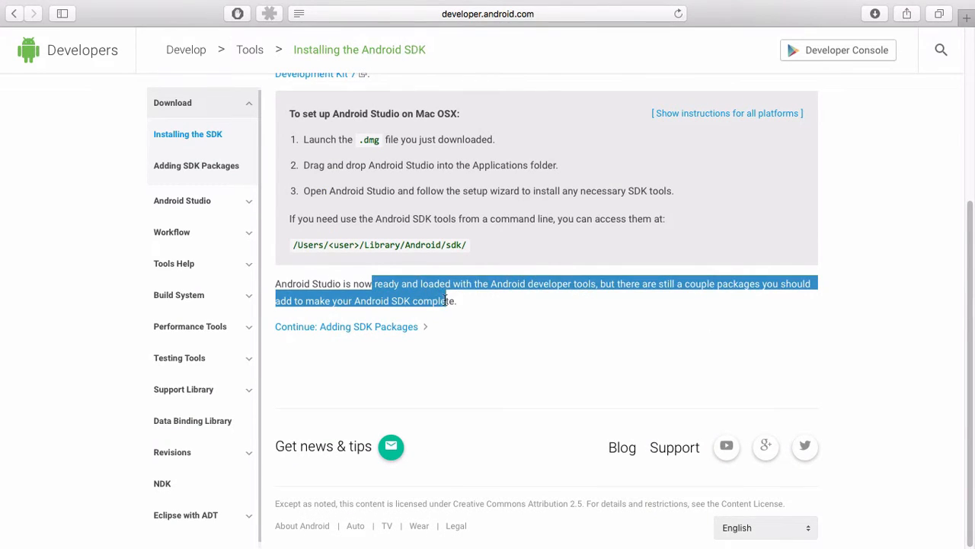
left_click(500, 303)
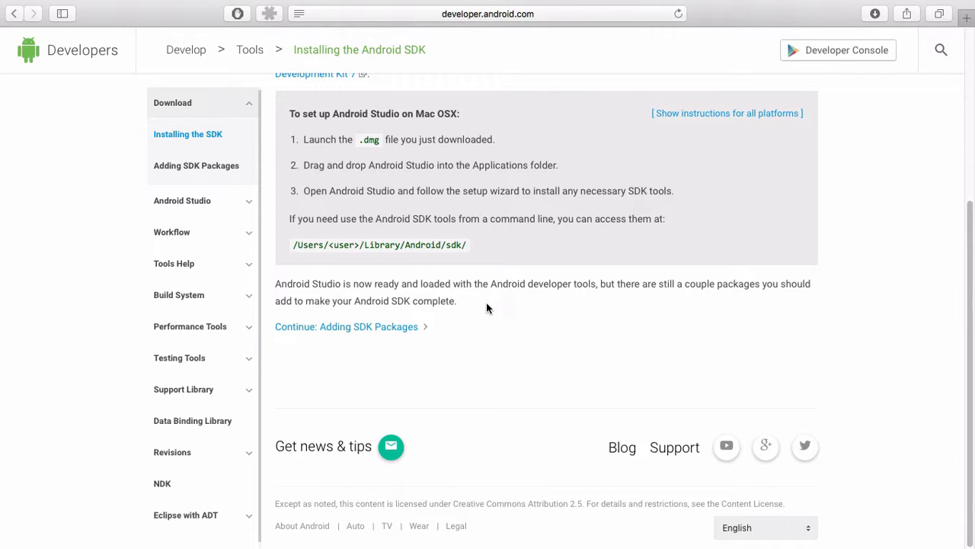
Continue to the Adding SDK Packages page and read the section on getting the latest SDK tools.
left_click(378, 326)
scroll(391, 274, "down", 5)
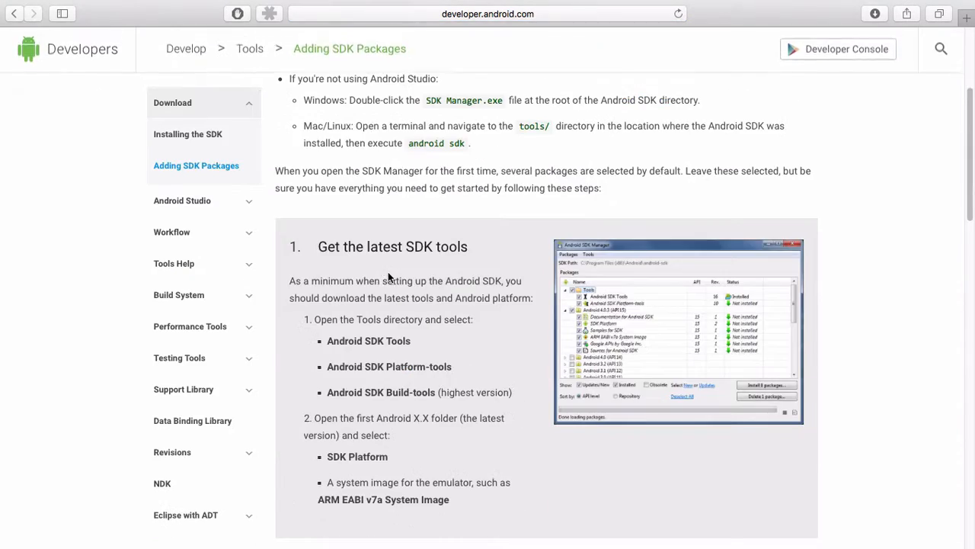
scroll(395, 273, "down", 2)
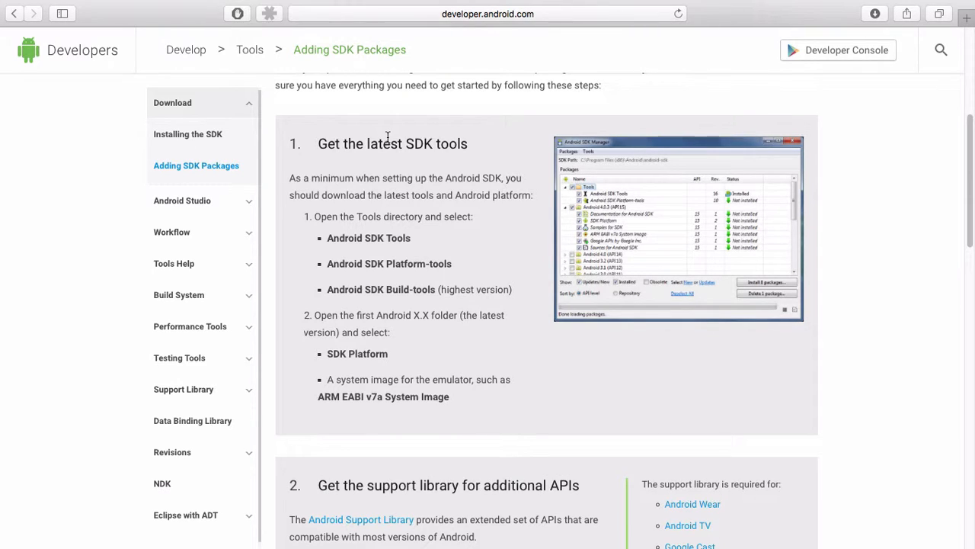
Switch to Android Studio, open the recent Personal RSS Feed project and bring up the SDK Manager.
key("ctrl+Left")
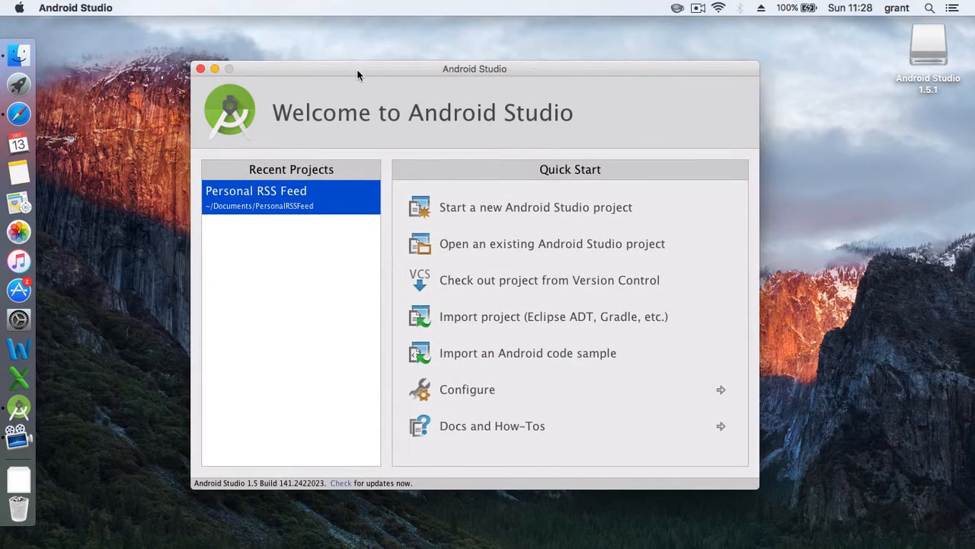
left_click(302, 197)
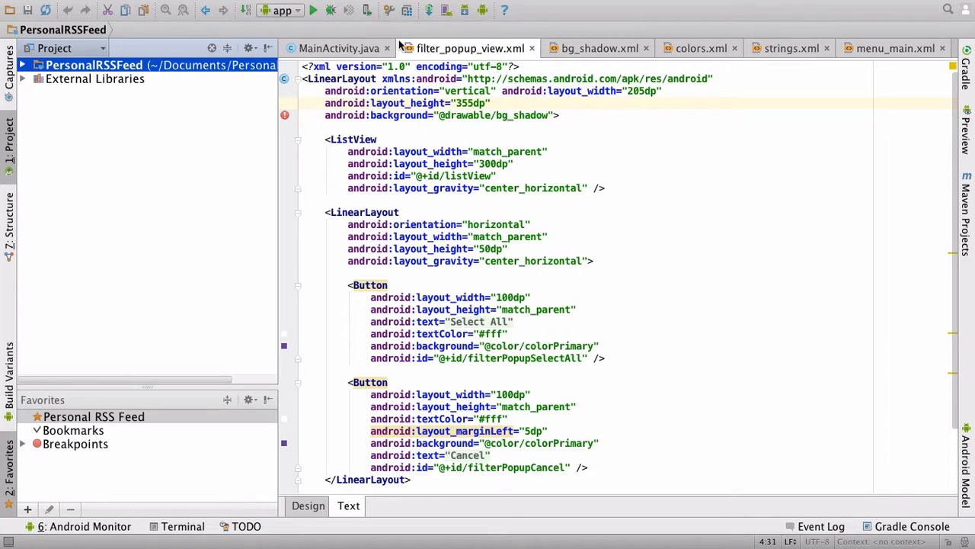
mouse_move(320, 3)
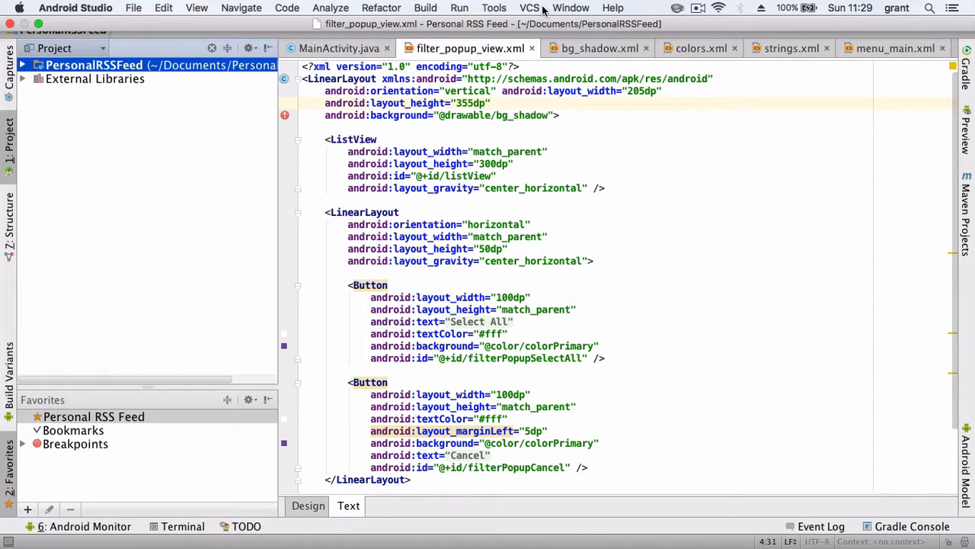
left_click(500, 9)
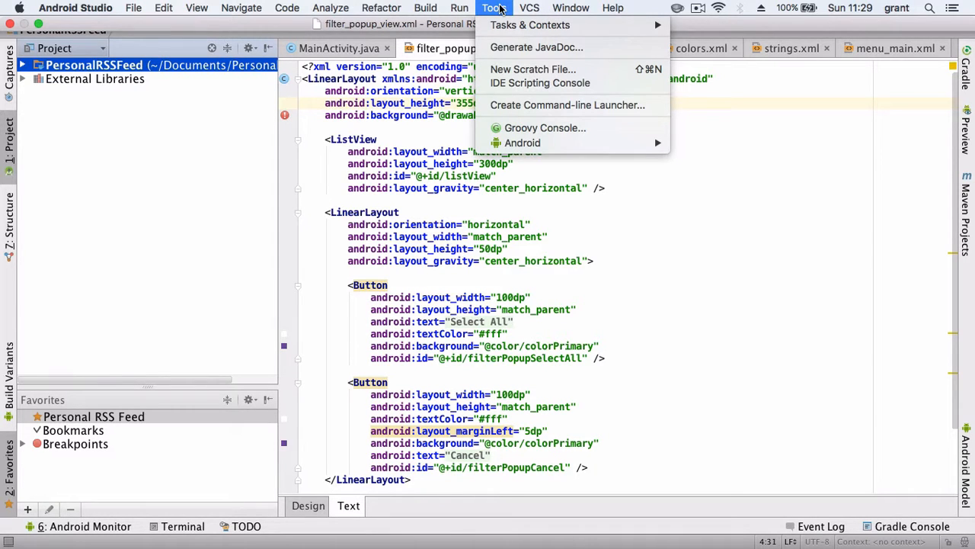
mouse_move(536, 147)
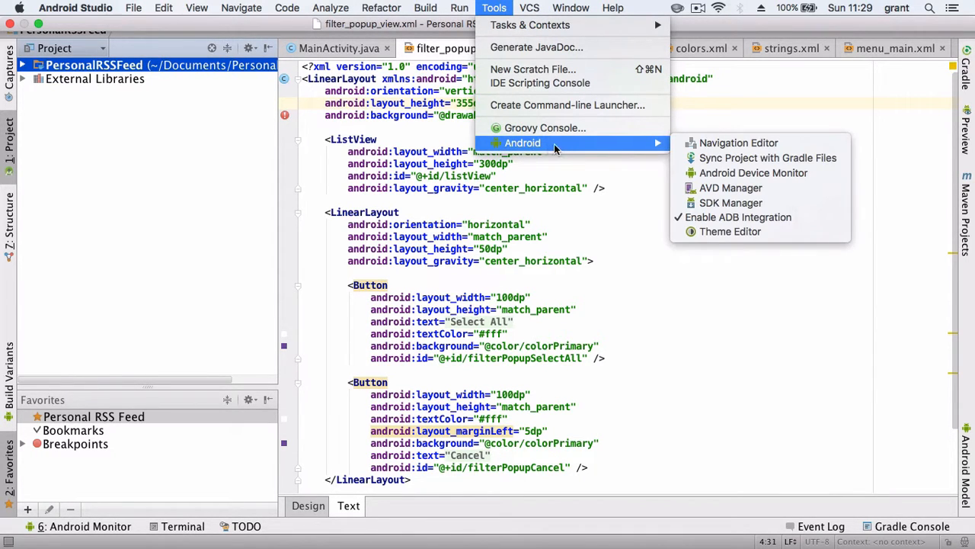
left_click(752, 204)
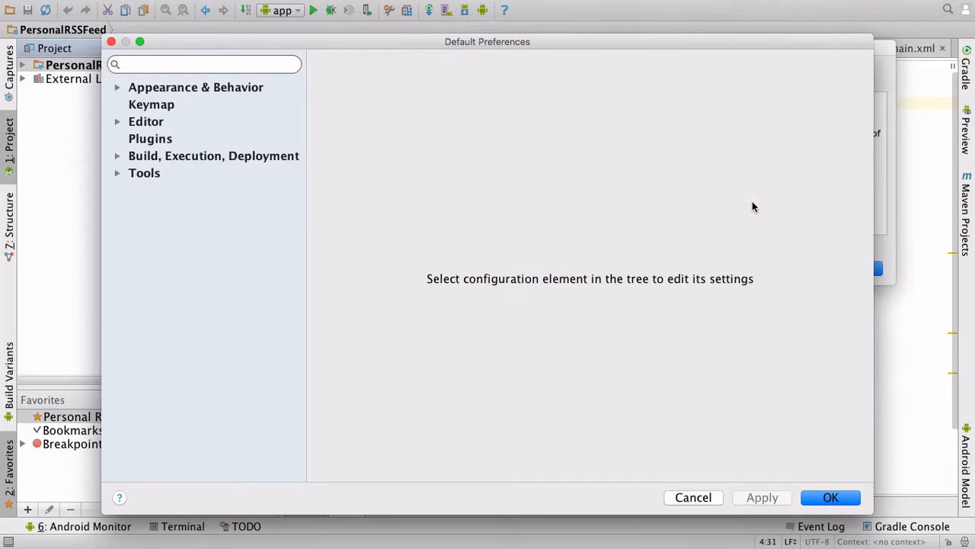
left_click_drag(528, 43, 526, 44)
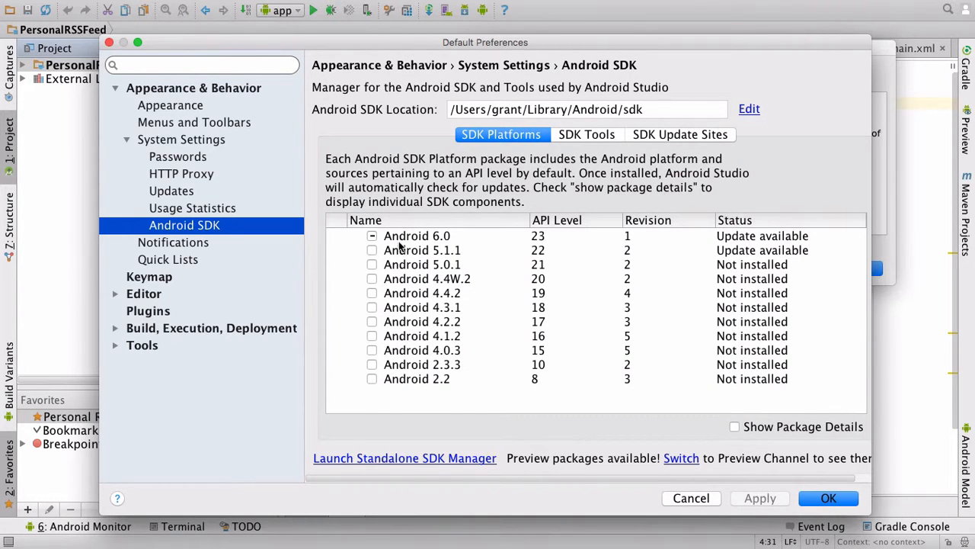
Examine the SDK platforms from Android 6.0 down to 2.2, comparing their API levels and installation status.
left_click(449, 251)
left_click(468, 278)
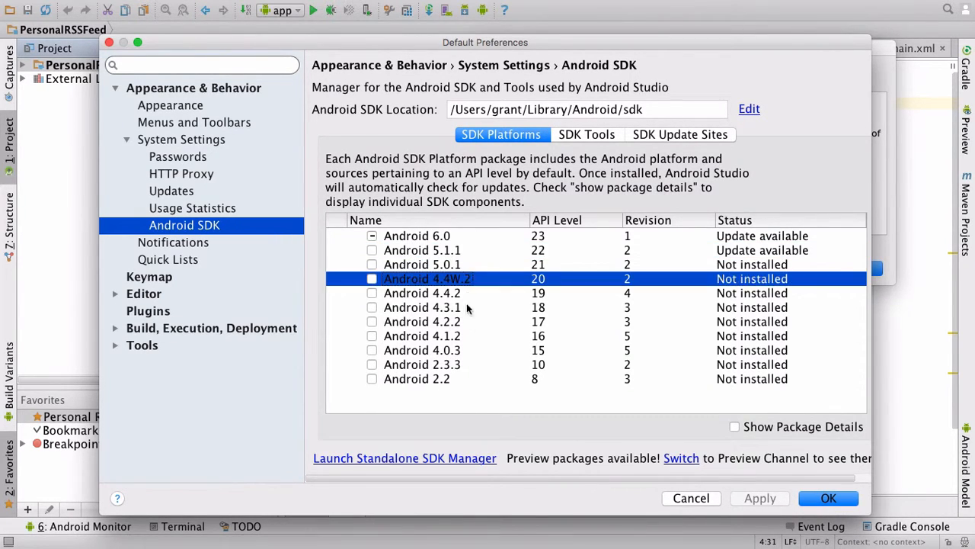
left_click(471, 323)
left_click(462, 378)
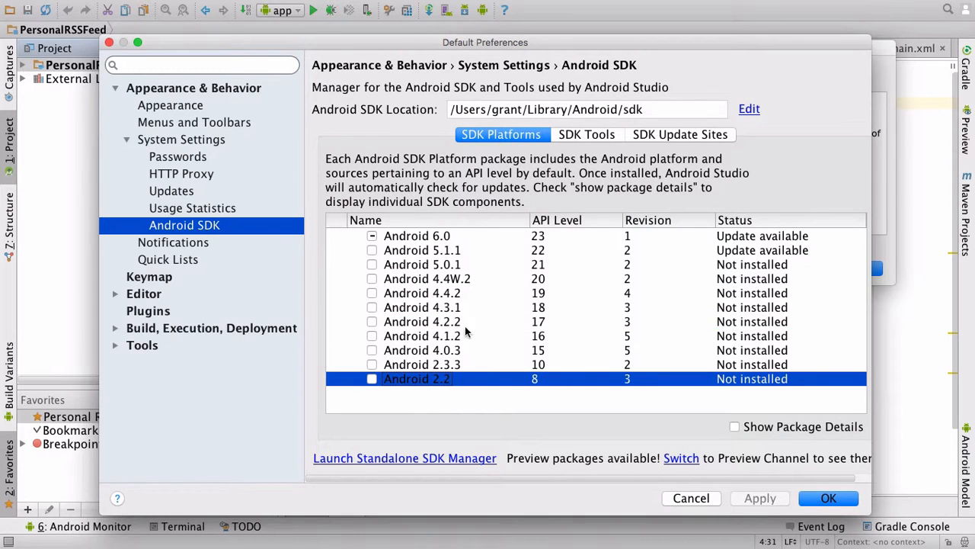
left_click(462, 238)
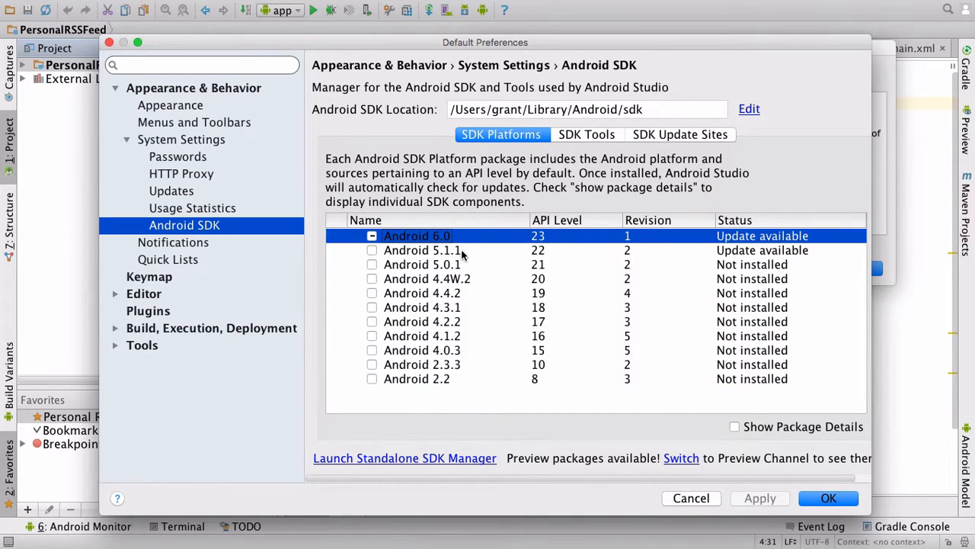
left_click(461, 253)
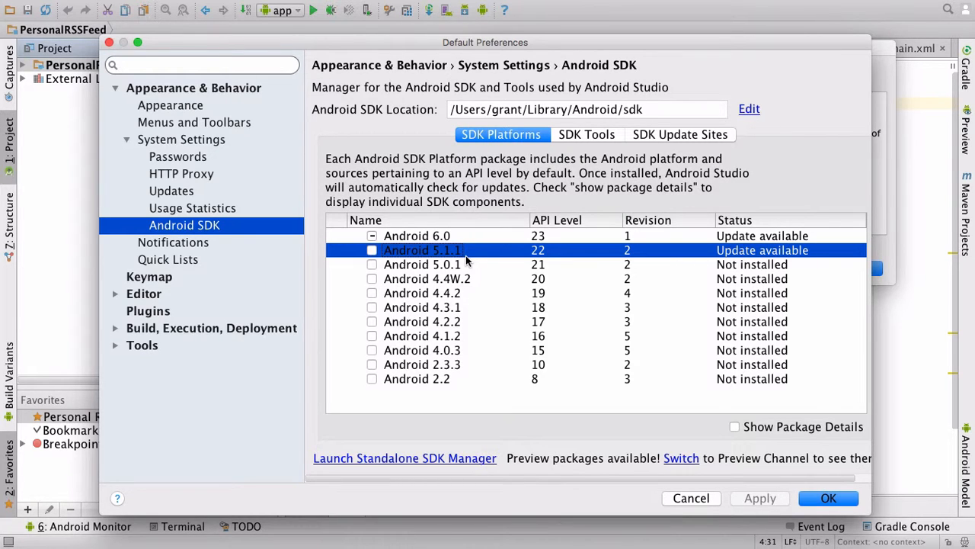
left_click(463, 264)
left_click(477, 281)
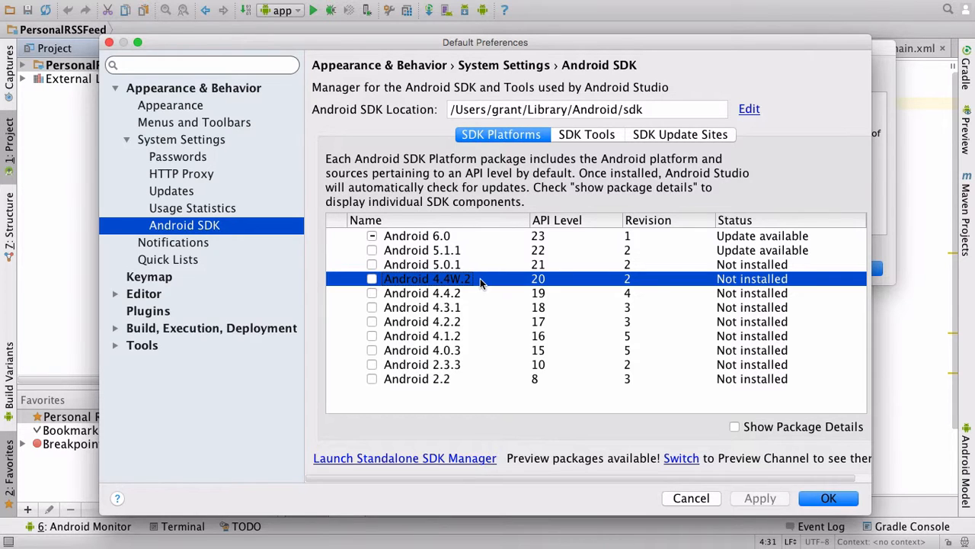
left_click(464, 265)
left_click(504, 251)
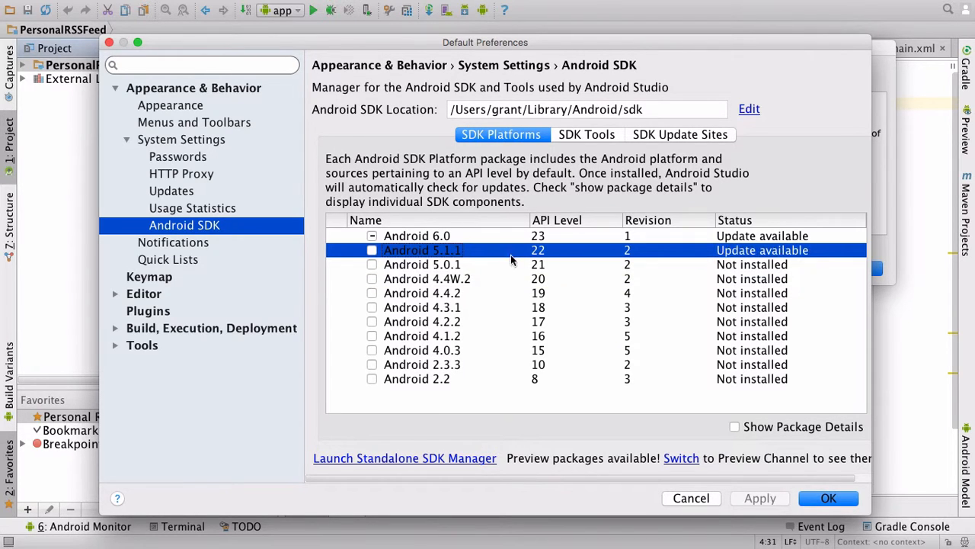
left_click(512, 266)
left_click(500, 281)
left_click(469, 266)
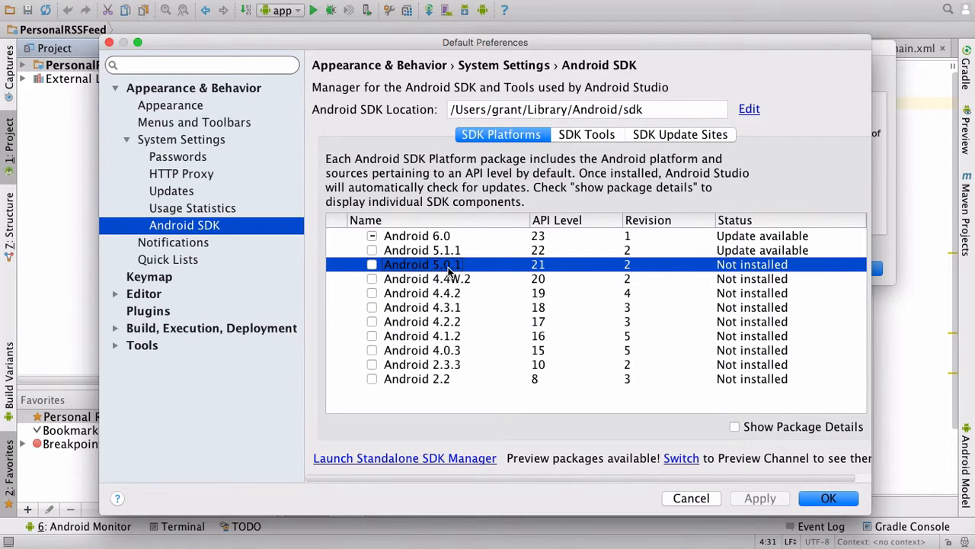
left_click(505, 252)
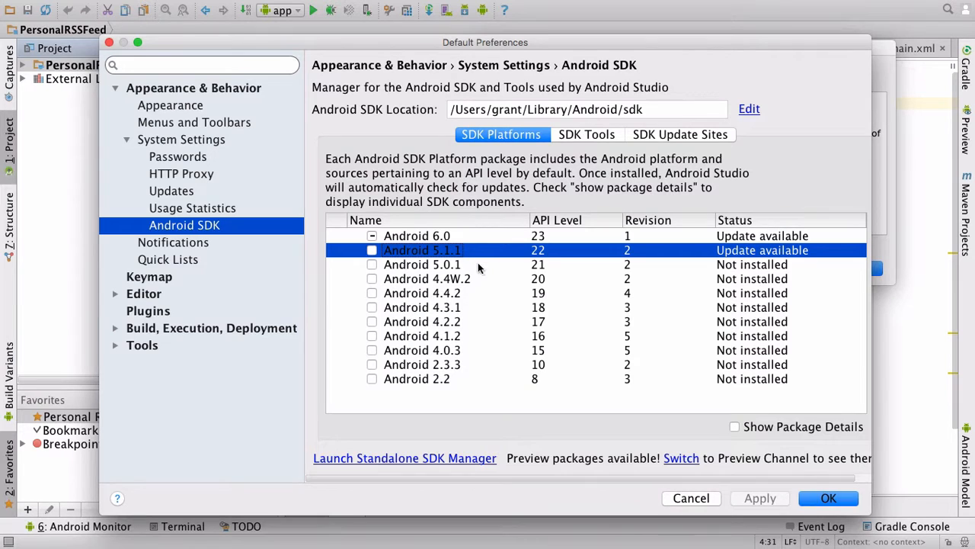
left_click_drag(479, 267, 478, 348)
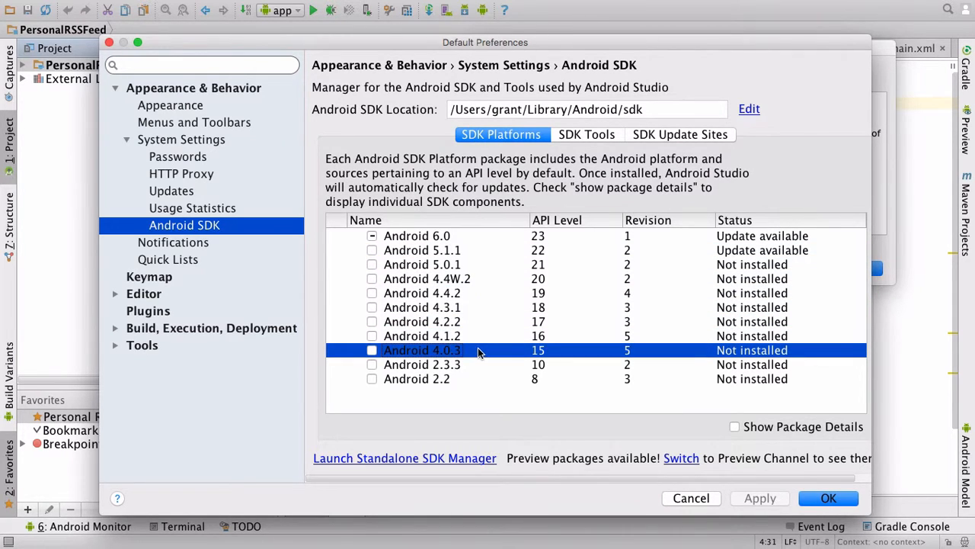
left_click(702, 251)
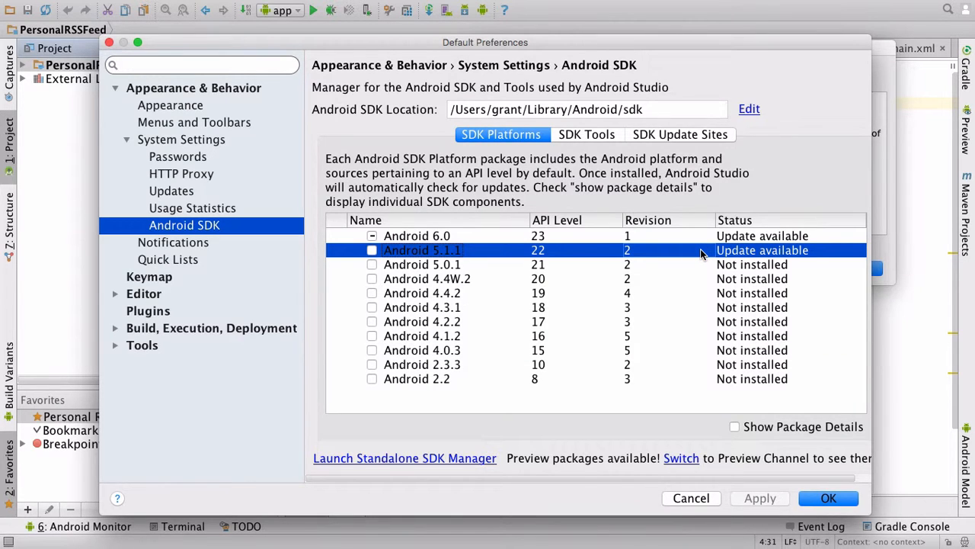
Launch the standalone SDK Manager and deselect every package under Android 6.0 (API 23).
left_click(450, 458)
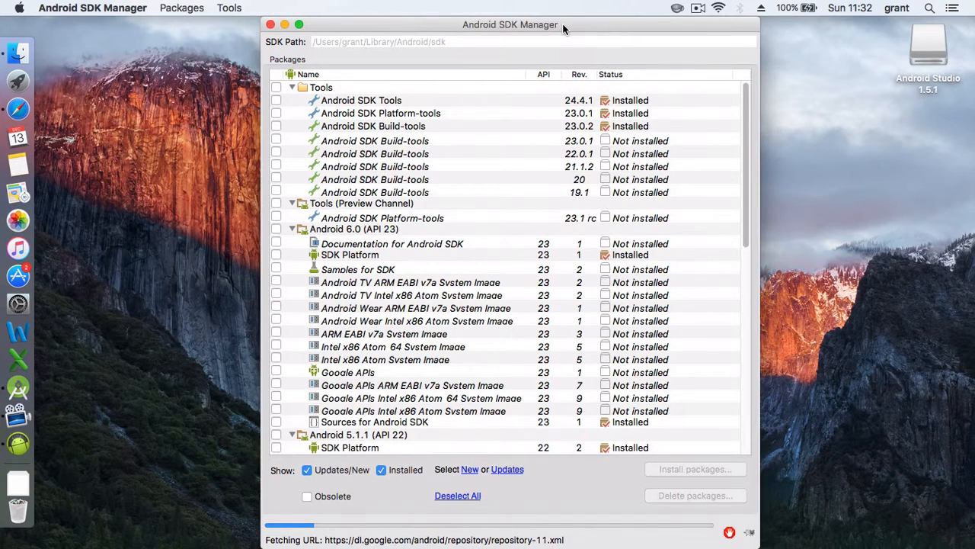
left_click_drag(563, 25, 550, 26)
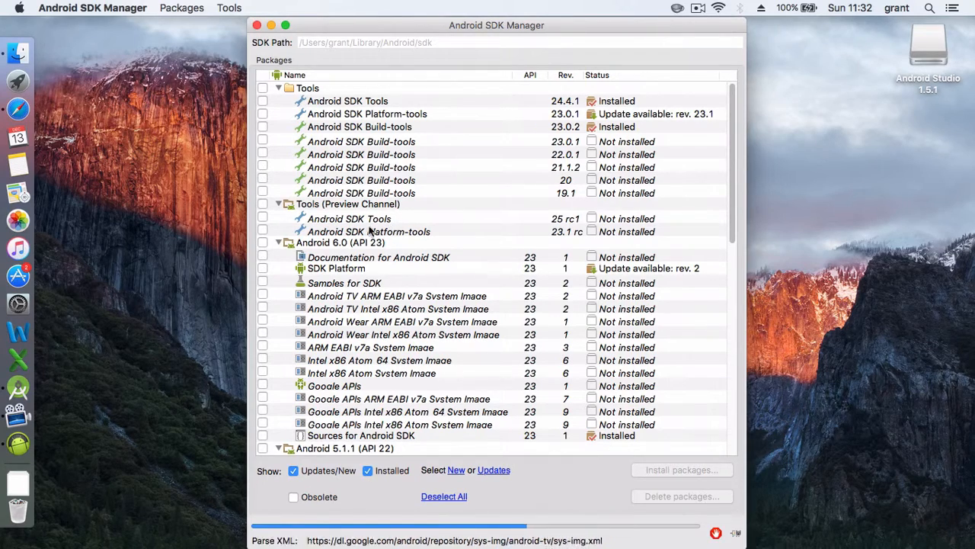
left_click_drag(733, 209, 735, 226)
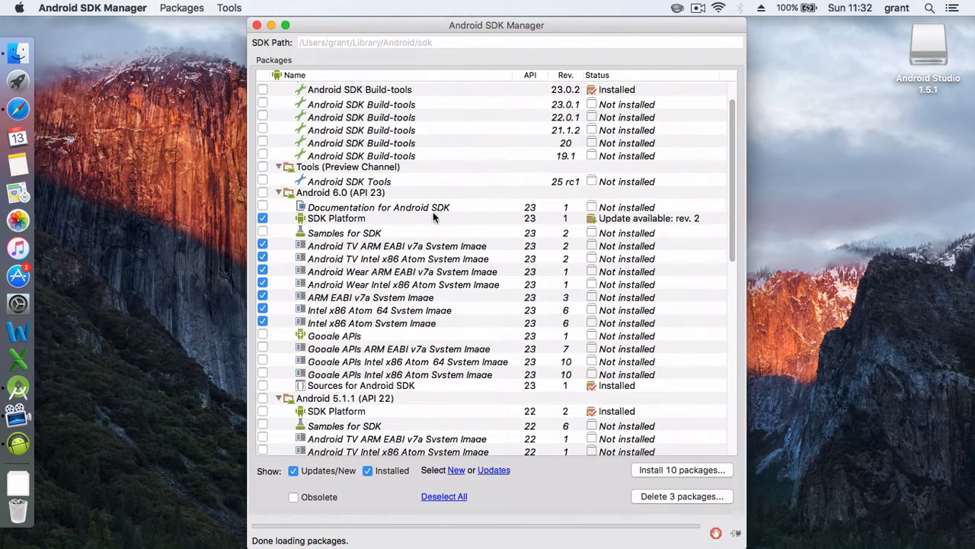
left_click(262, 193)
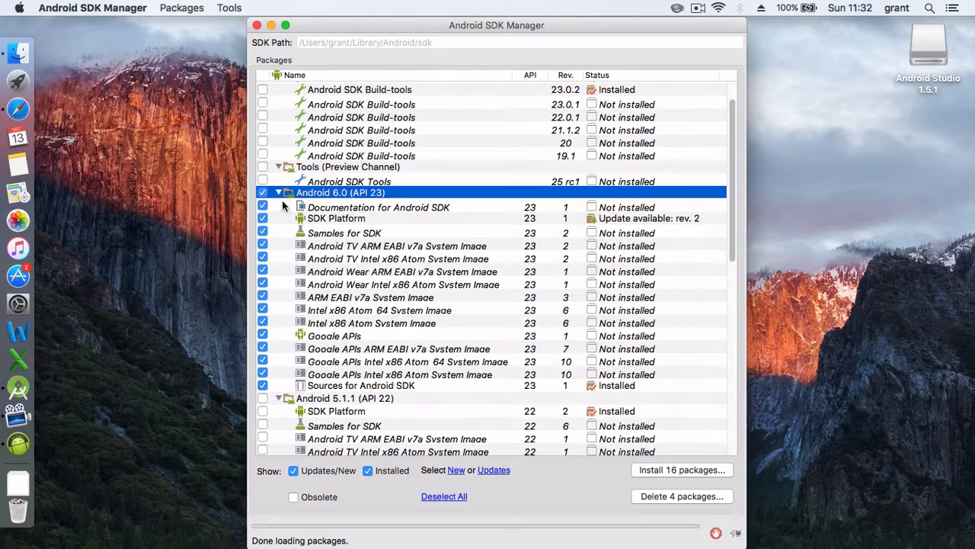
left_click(265, 195)
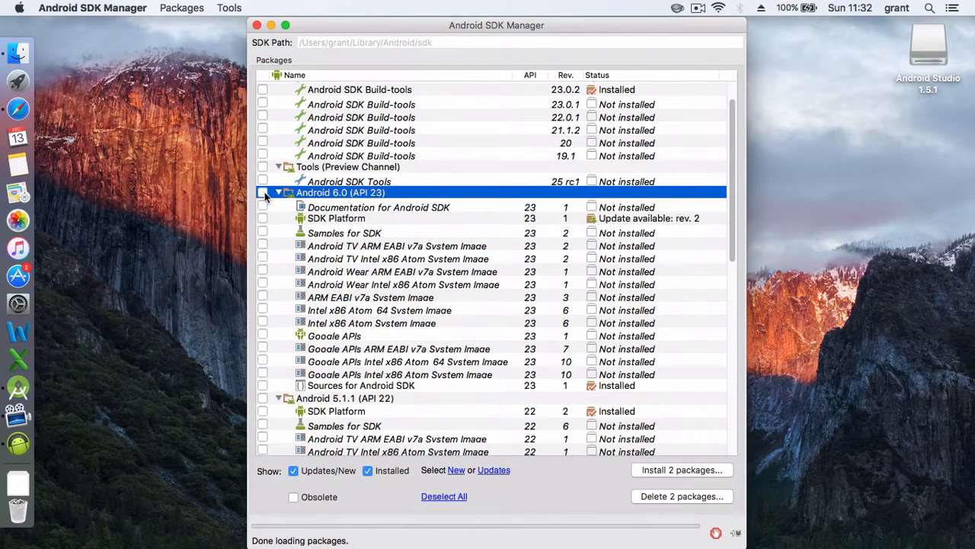
Review the SDK packages from Android 5.1.1 (API 22) down through the older platforms to the Extras group.
scroll(457, 221, "down", 10)
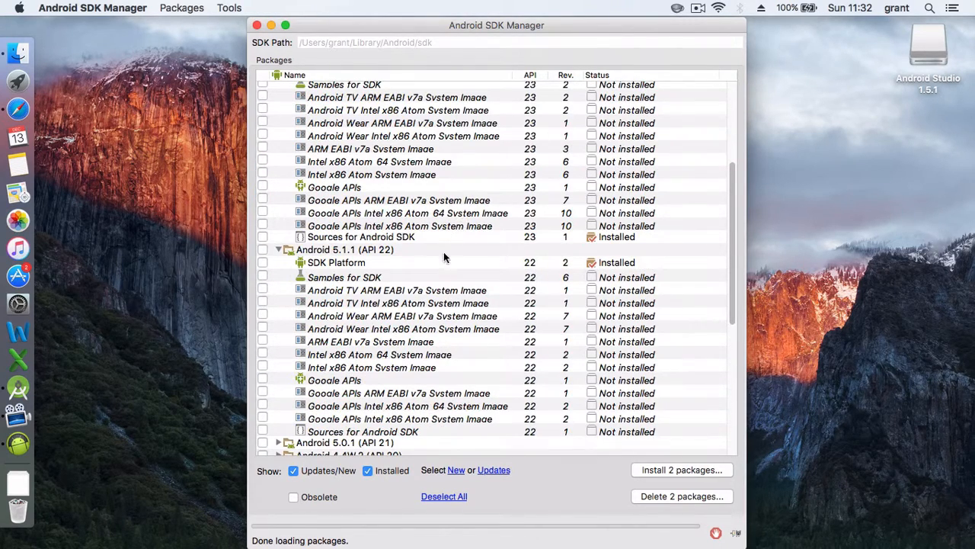
left_click(344, 254)
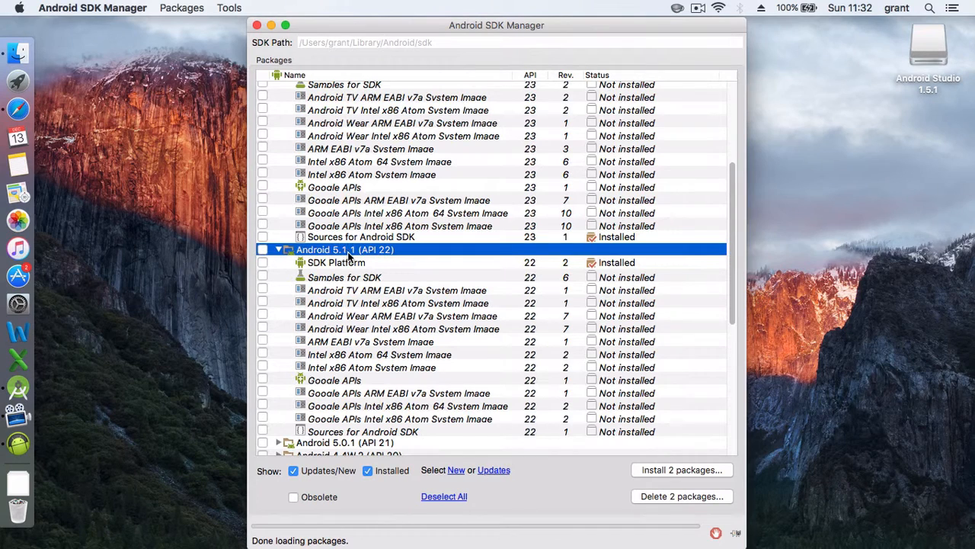
left_click(387, 446)
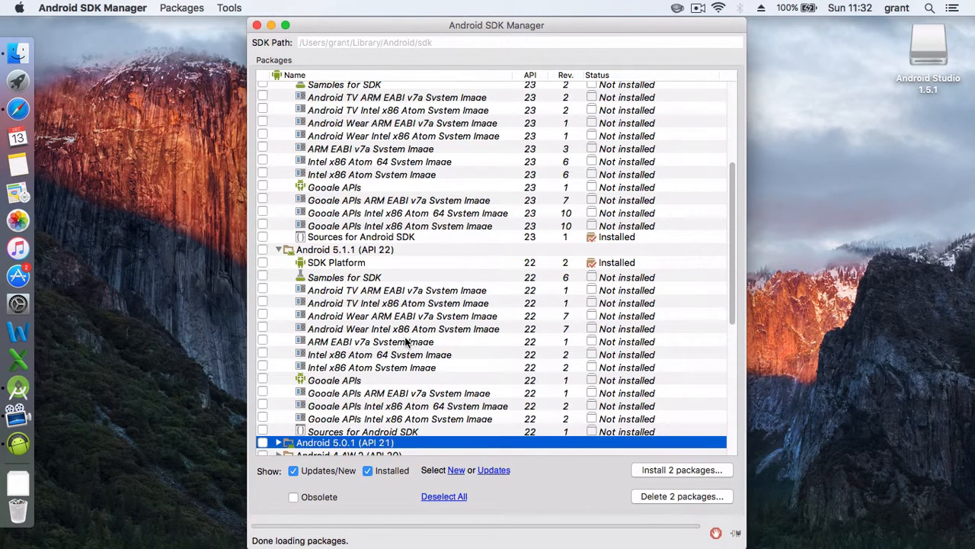
left_click(360, 265)
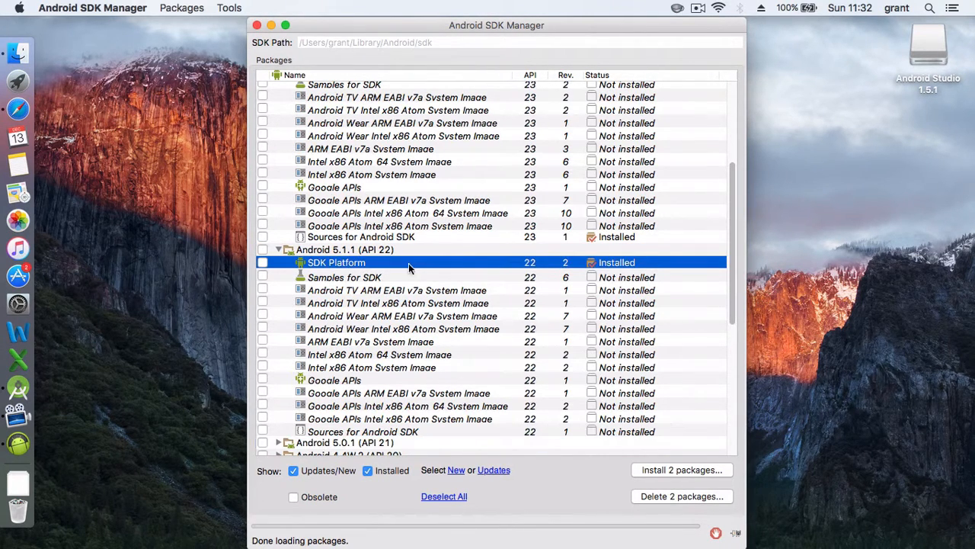
scroll(411, 259, "down", 5)
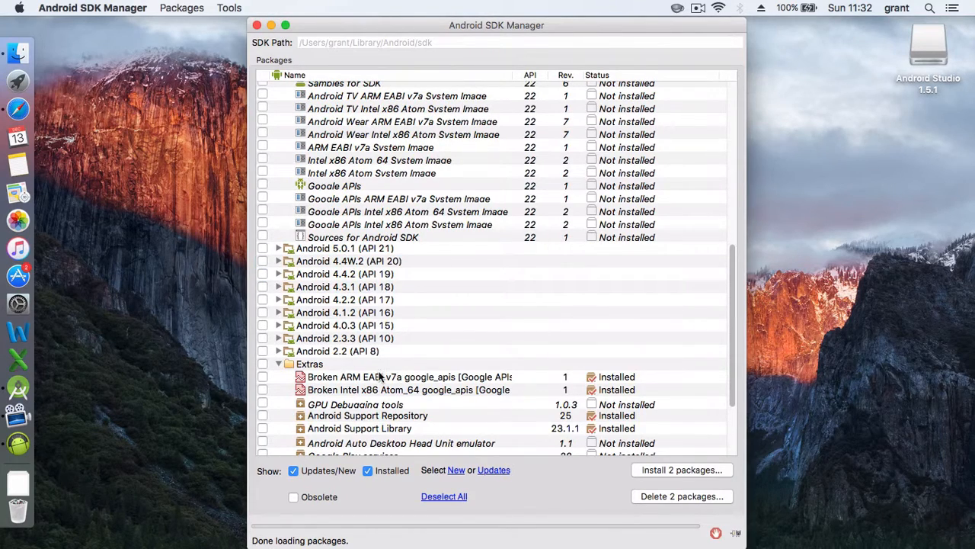
scroll(417, 358, "down", 1)
scroll(417, 352, "down", 3)
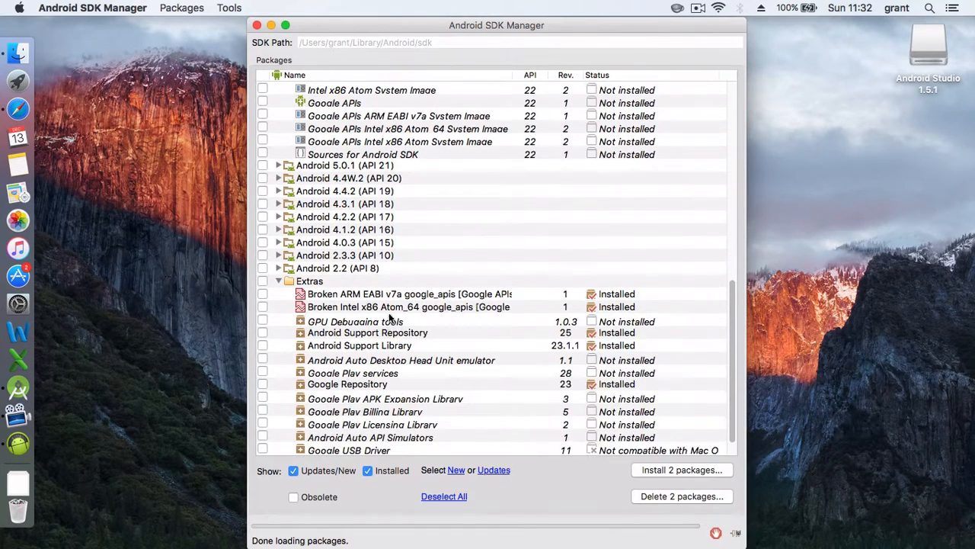
left_click(313, 257)
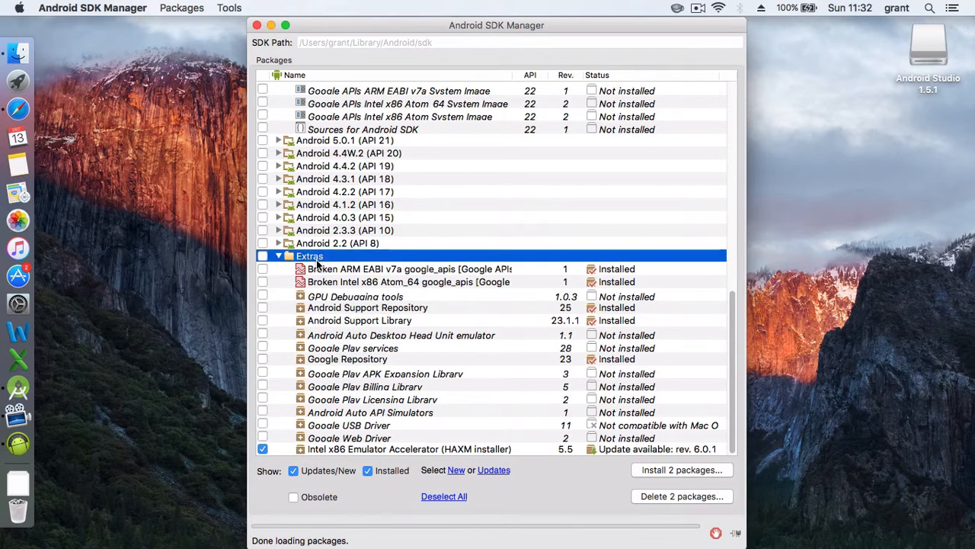
Mark the Android Support Repository and Library, both broken google_apis entries, Google Repository and Google Play services in the Extras group.
left_click(402, 321)
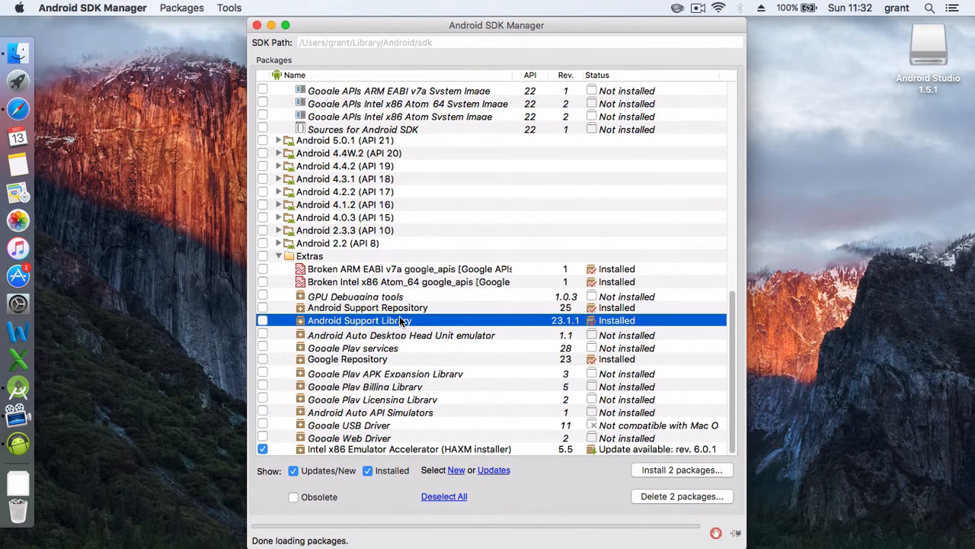
left_click(261, 308)
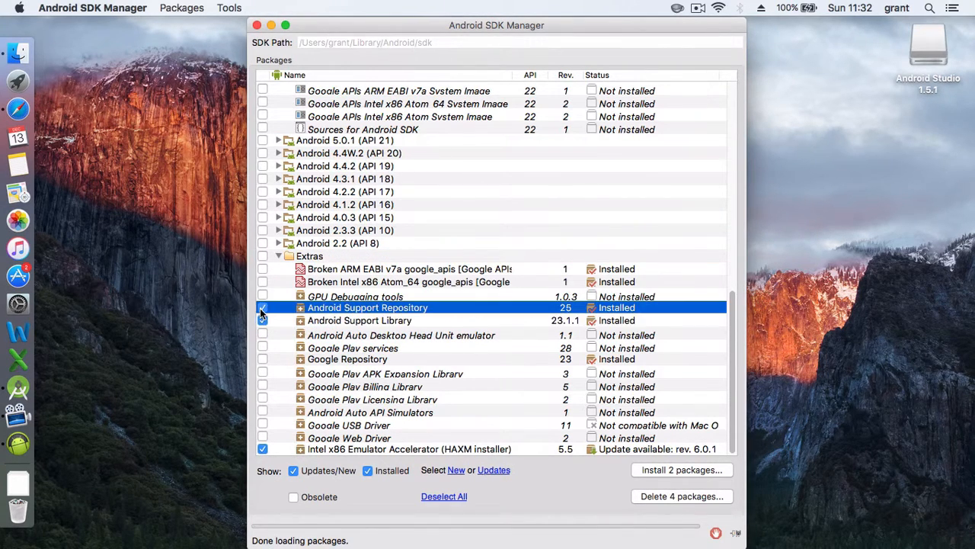
left_click(262, 269)
left_click(262, 282)
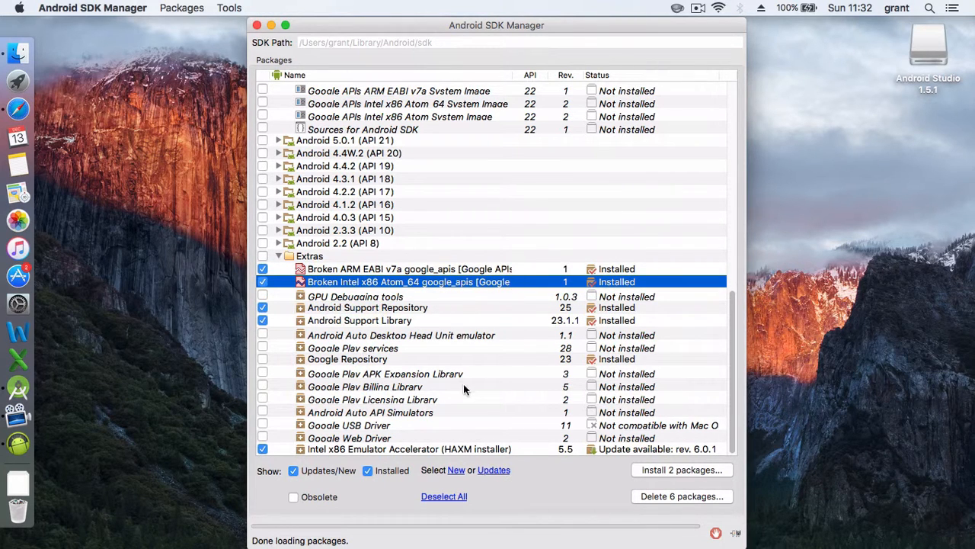
left_click(261, 358)
left_click(262, 347)
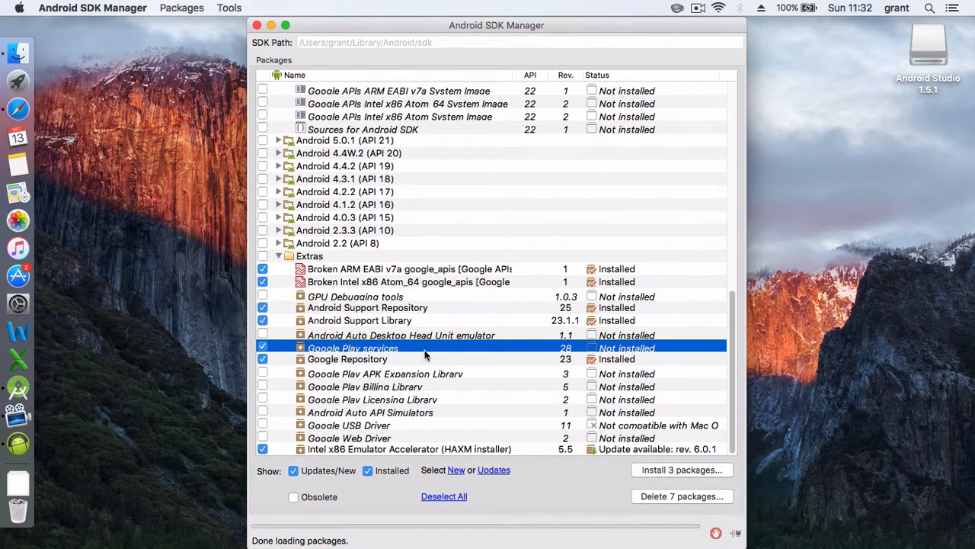
left_click(343, 449)
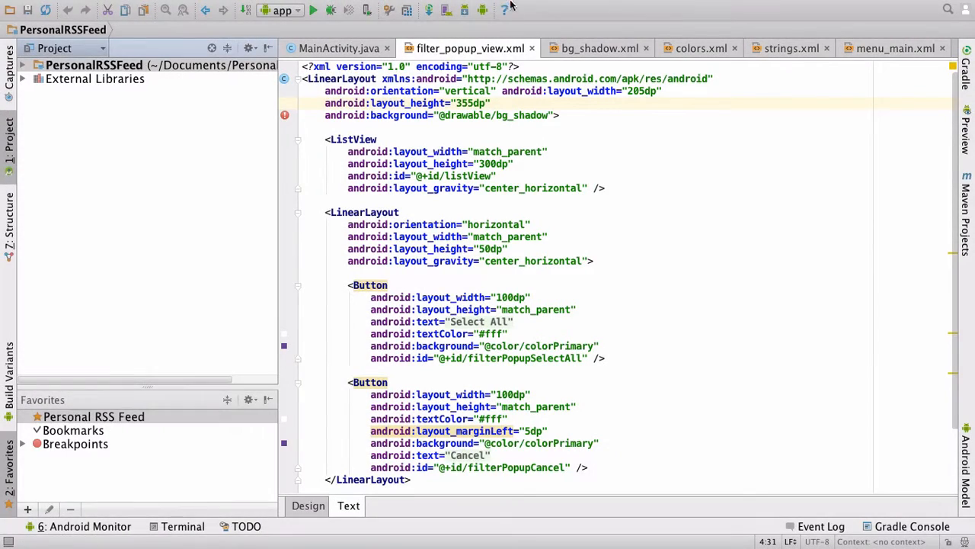
Switch to Android Studio and start debugging the app to bring up the Device Chooser.
left_click(554, 207)
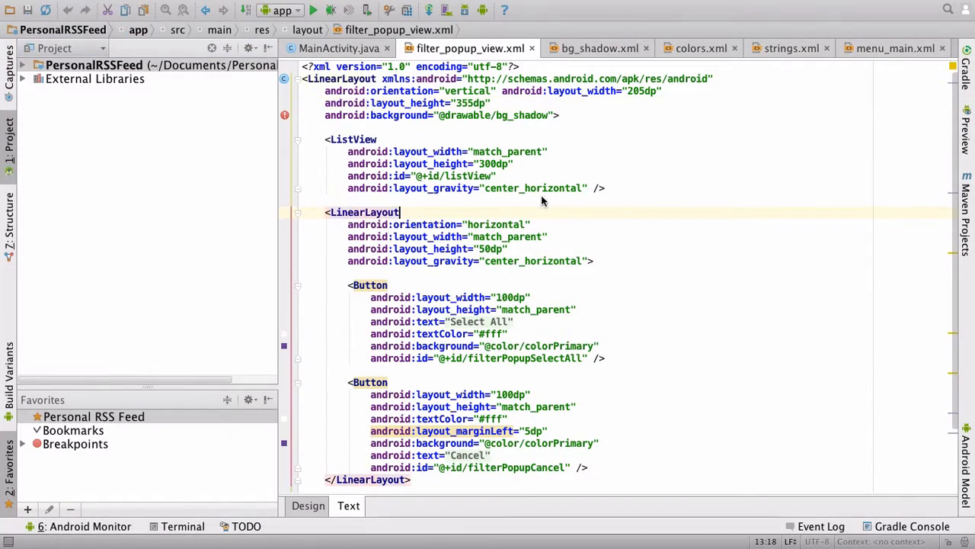
mouse_move(493, 24)
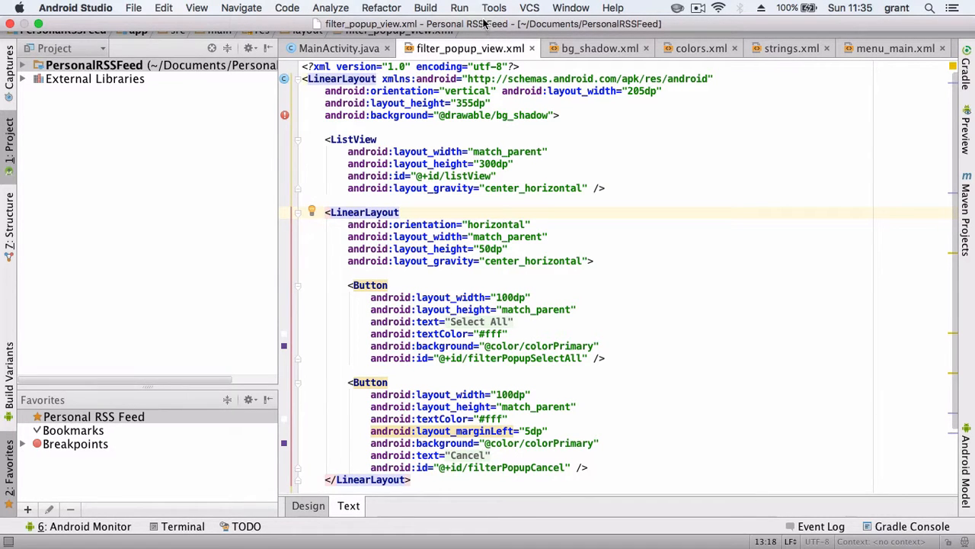
left_click(424, 8)
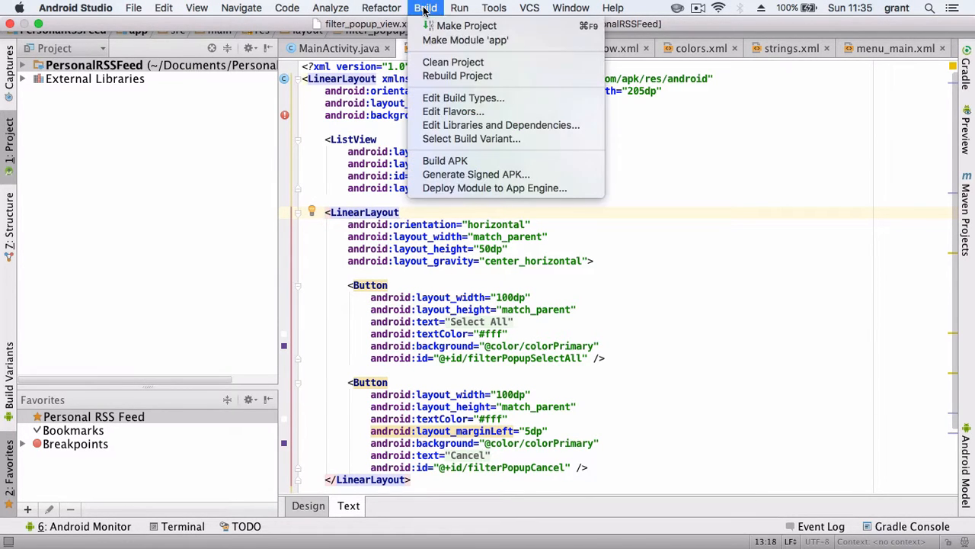
mouse_move(459, 10)
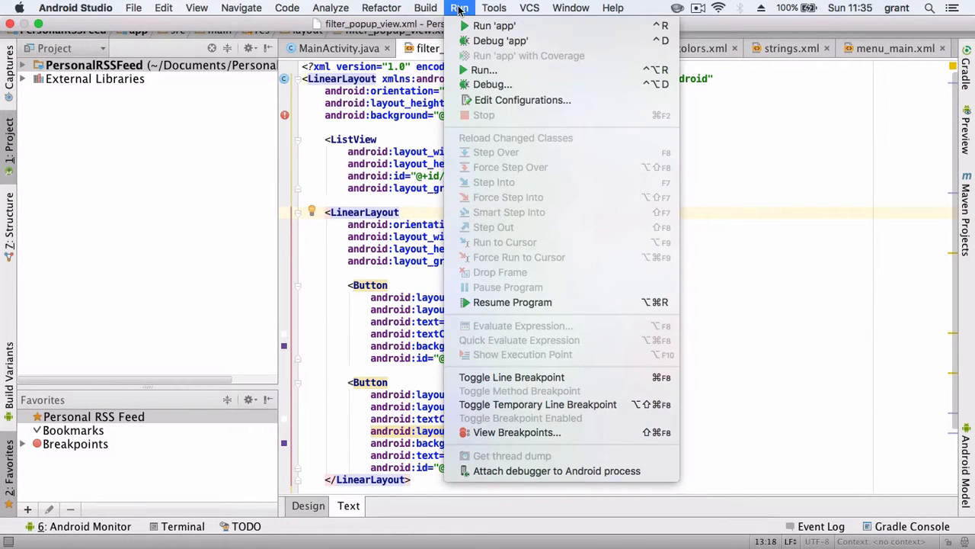
left_click(491, 42)
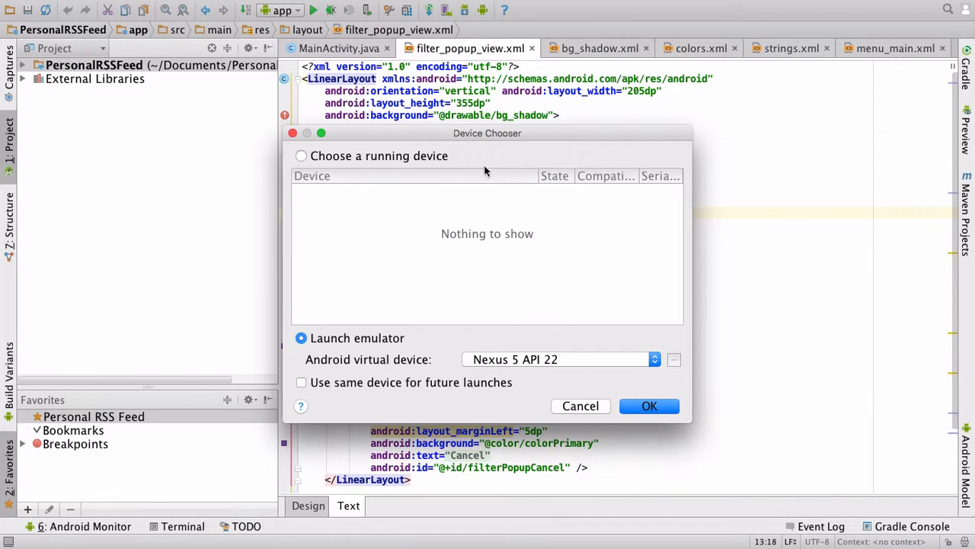
left_click_drag(488, 134, 481, 130)
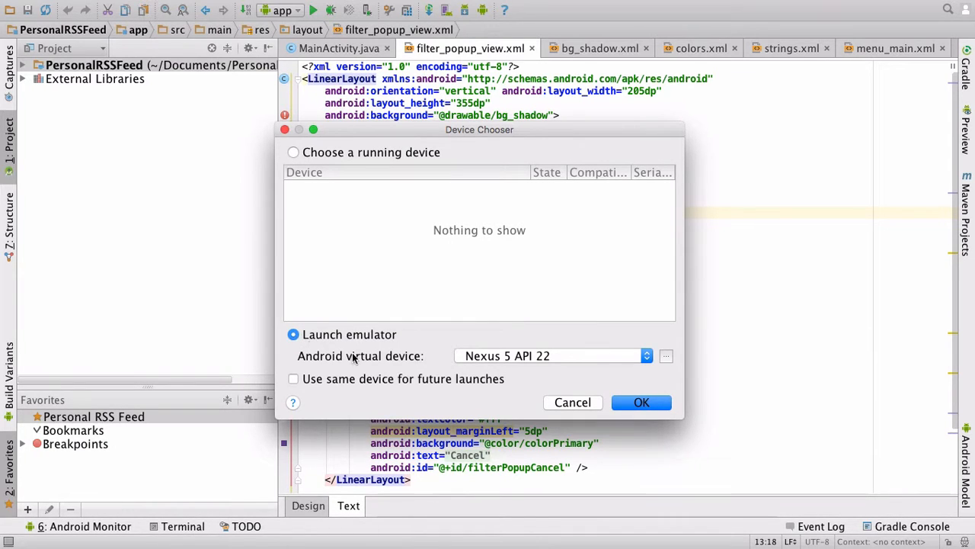
Keep Nexus 5 API 22 as the emulator device and open the Android Virtual Device Manager.
left_click(550, 356)
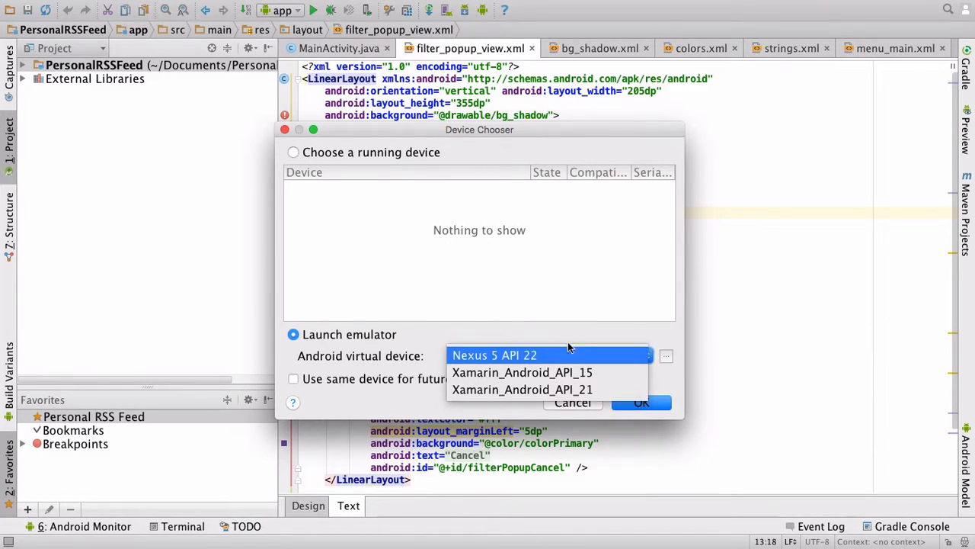
left_click(568, 351)
left_click(568, 352)
left_click(567, 351)
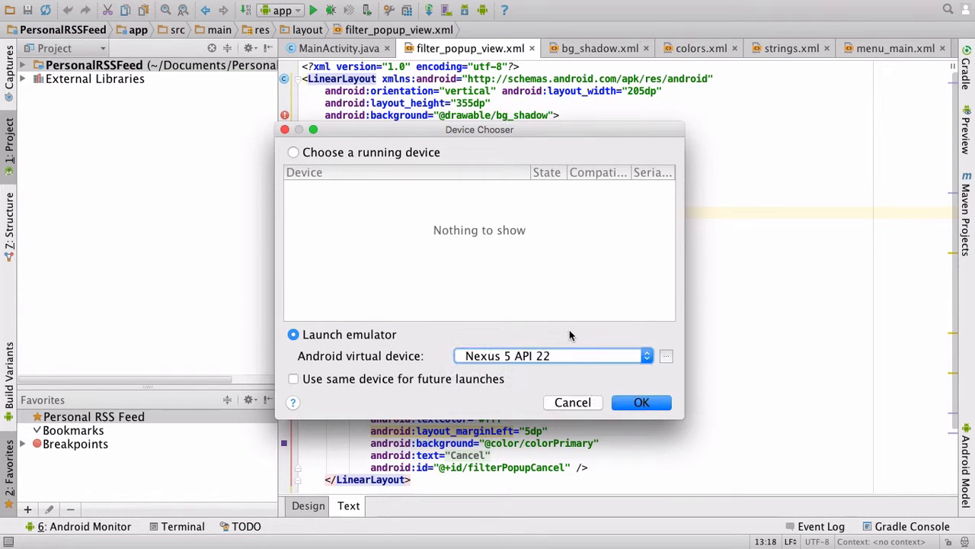
left_click(666, 357)
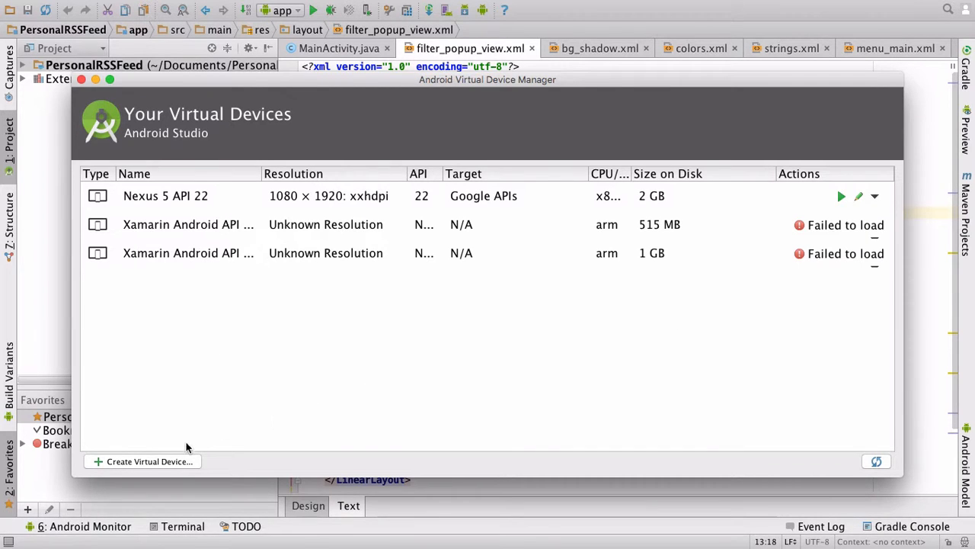
Start creating a virtual device using the 3.7" WVGA (Nexus One) phone as its hardware definition.
left_click(179, 461)
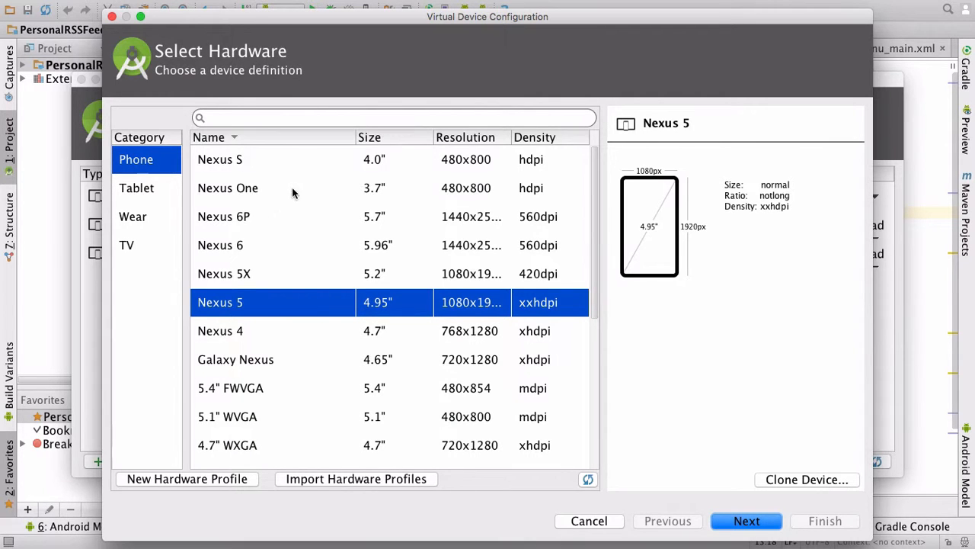
scroll(299, 259, "down", 5)
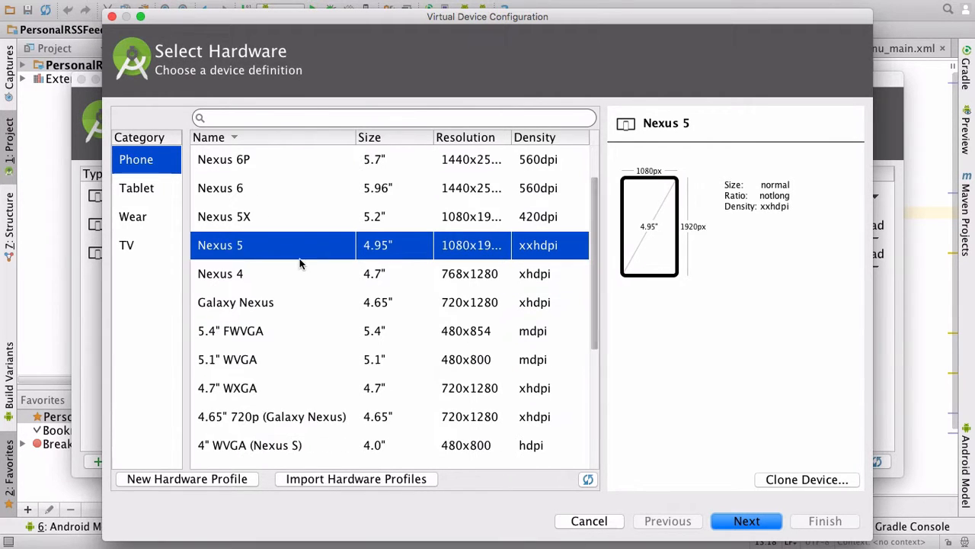
left_click(324, 389)
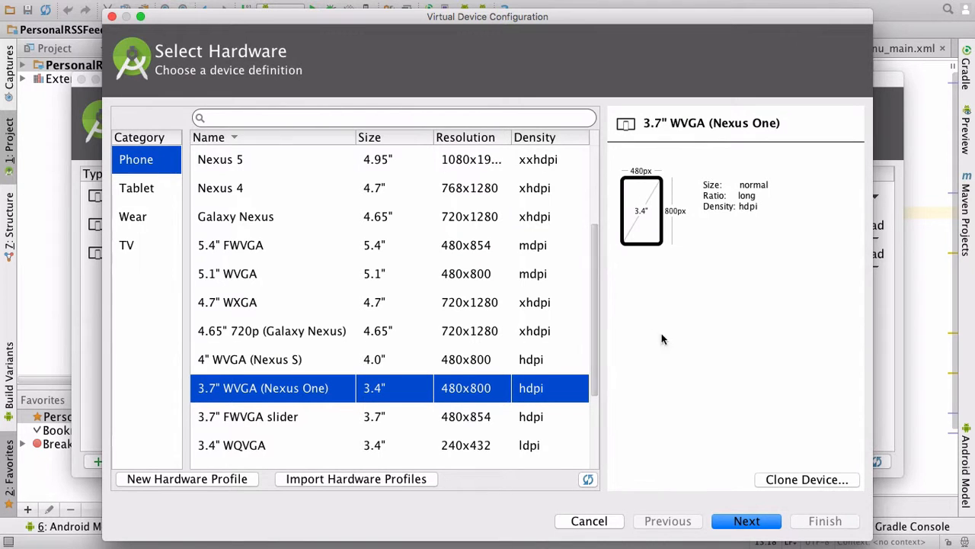
left_click(747, 520)
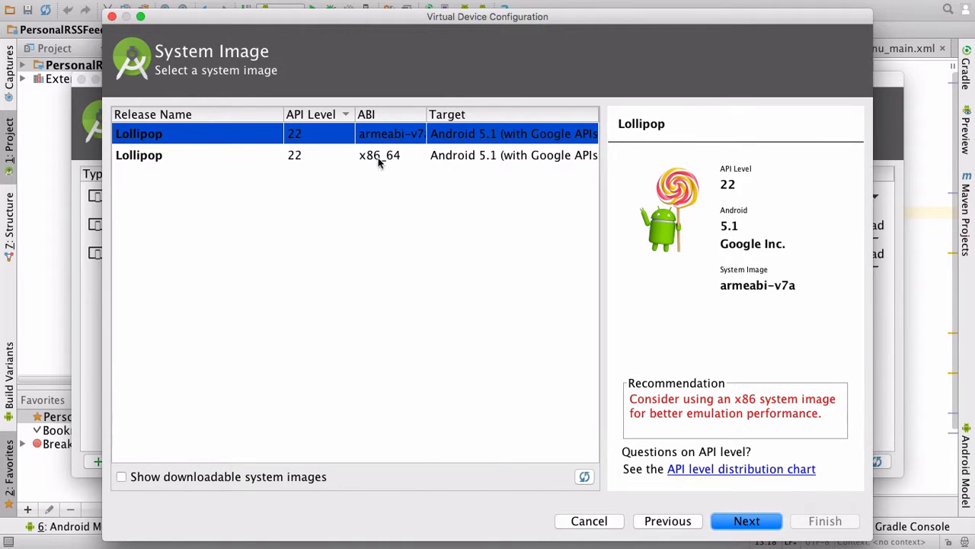
Compare the two Lollipop API 22 system images and continue with the x86_64 one.
left_click(434, 155)
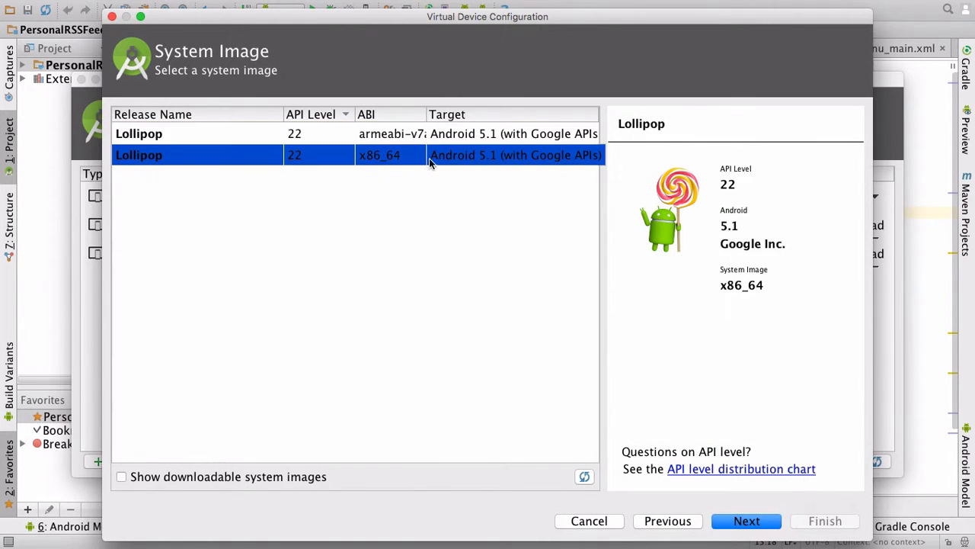
left_click(395, 136)
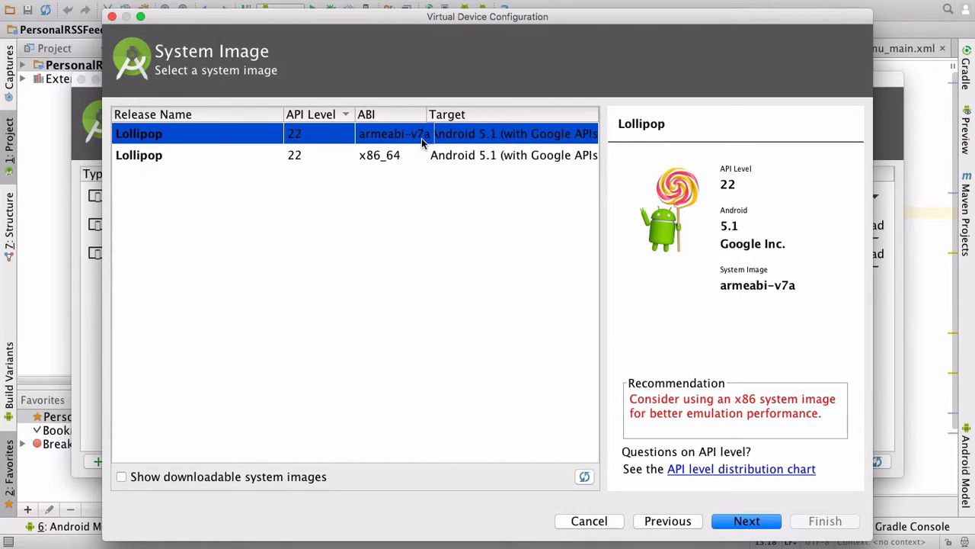
left_click(418, 157)
left_click(416, 139)
left_click(498, 157)
left_click(750, 522)
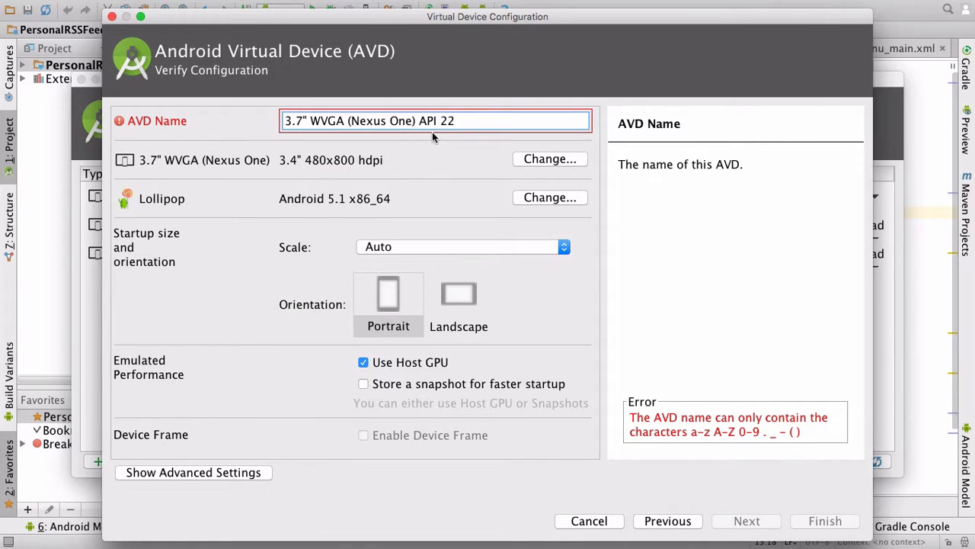
Remove the invalid quotation mark so the AVD name is 3.7 WVGA (Nexus One) API 22 and create the device.
left_click(309, 121)
key("BackSpace")
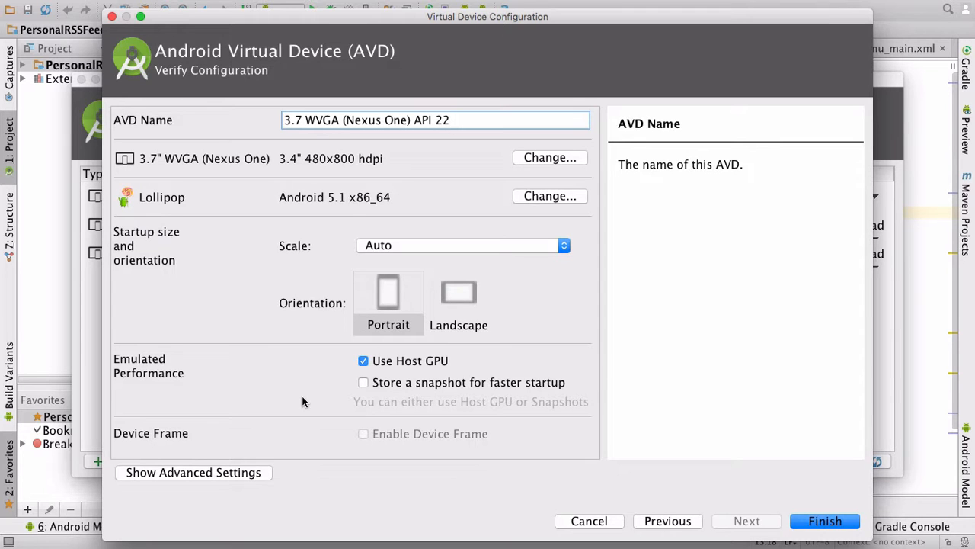
left_click(843, 523)
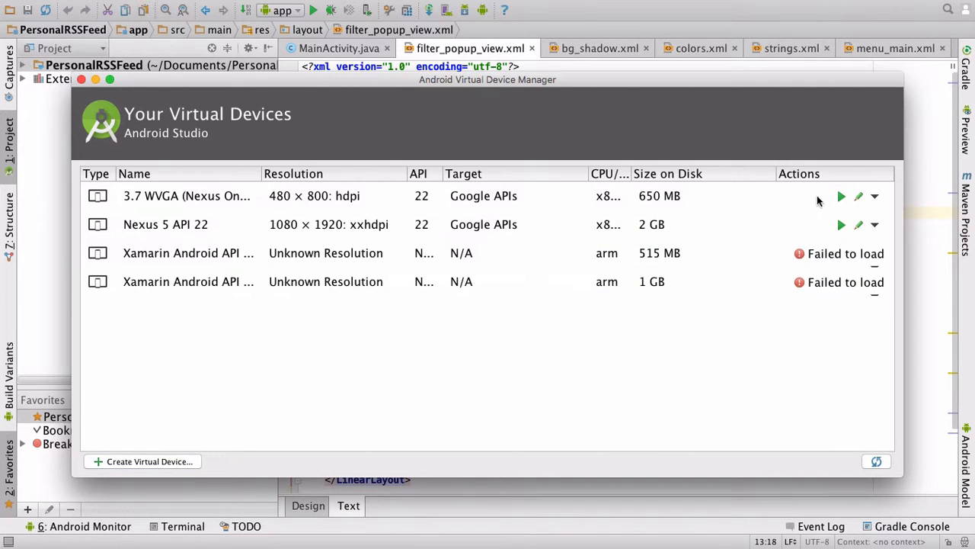
Compare the Nexus One and Nexus 5 entries in the list of virtual devices.
left_click(303, 200)
left_click(273, 229)
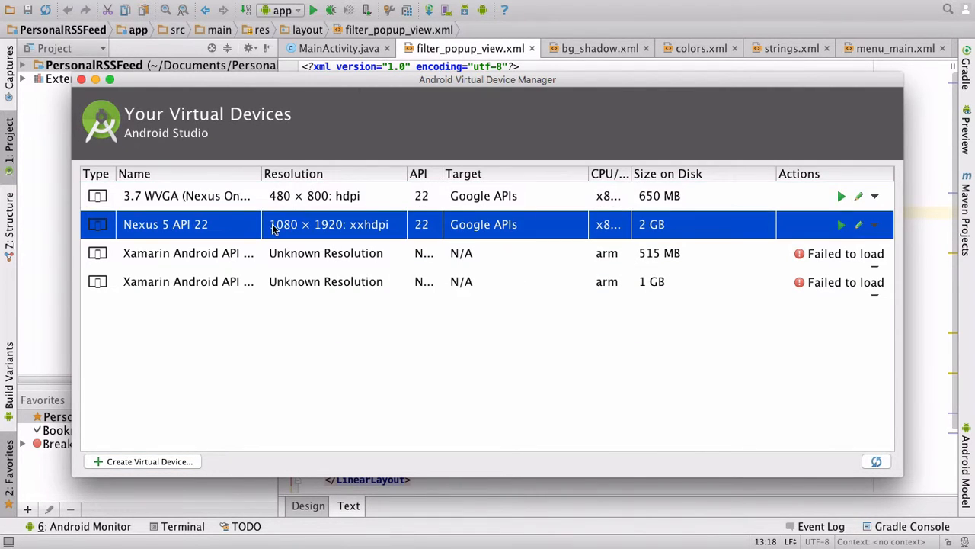
left_click(280, 198)
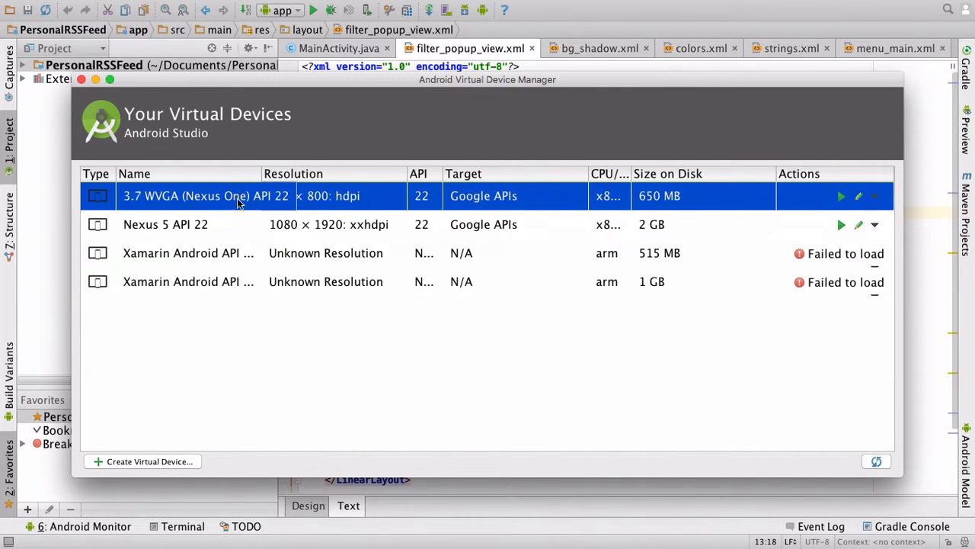
Inspect the Nexus One device's configuration and available system images, closing the device dialogs without making changes.
left_click(859, 200)
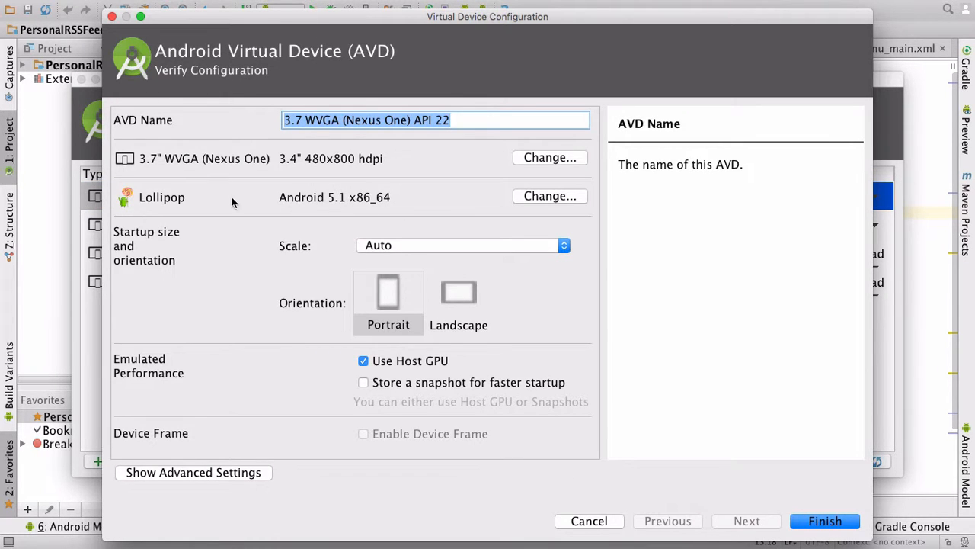
left_click(531, 197)
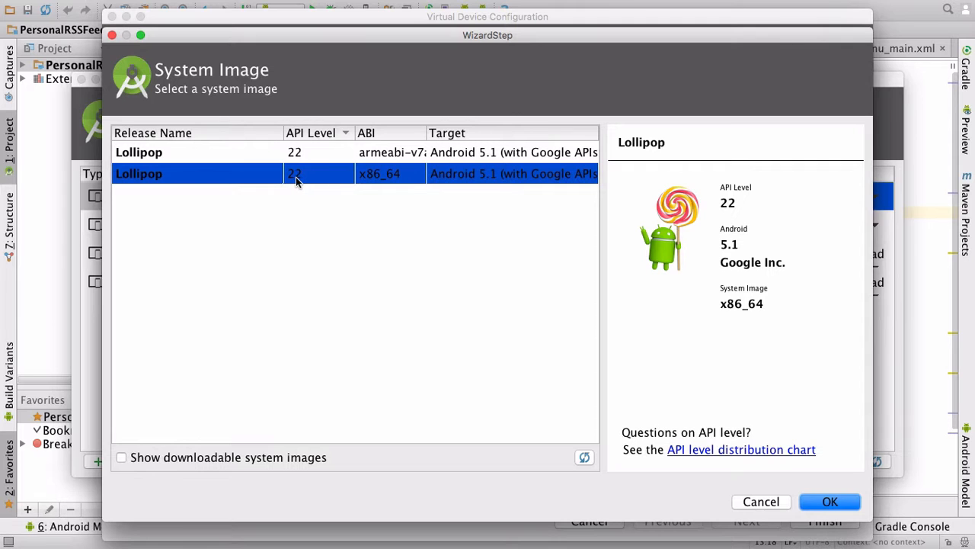
left_click(761, 501)
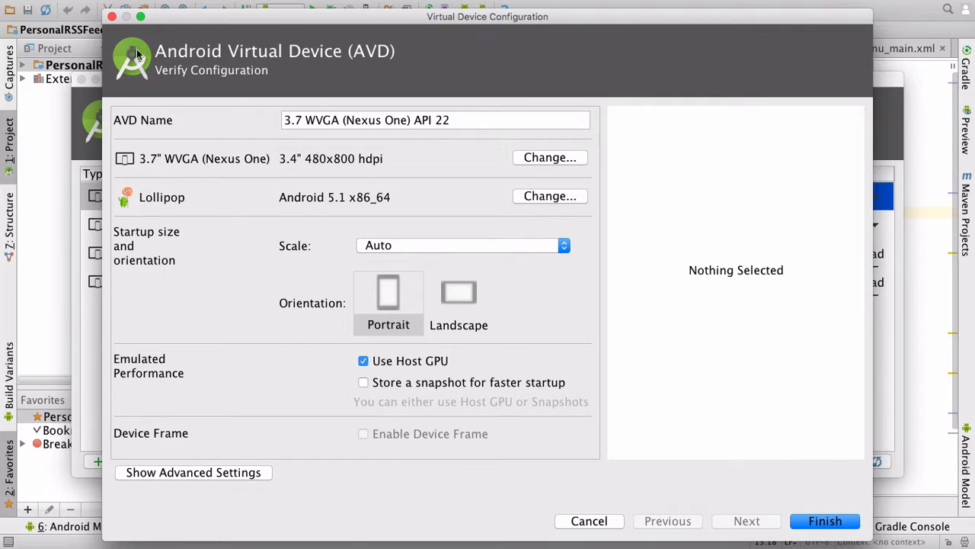
left_click(112, 16)
left_click(86, 82)
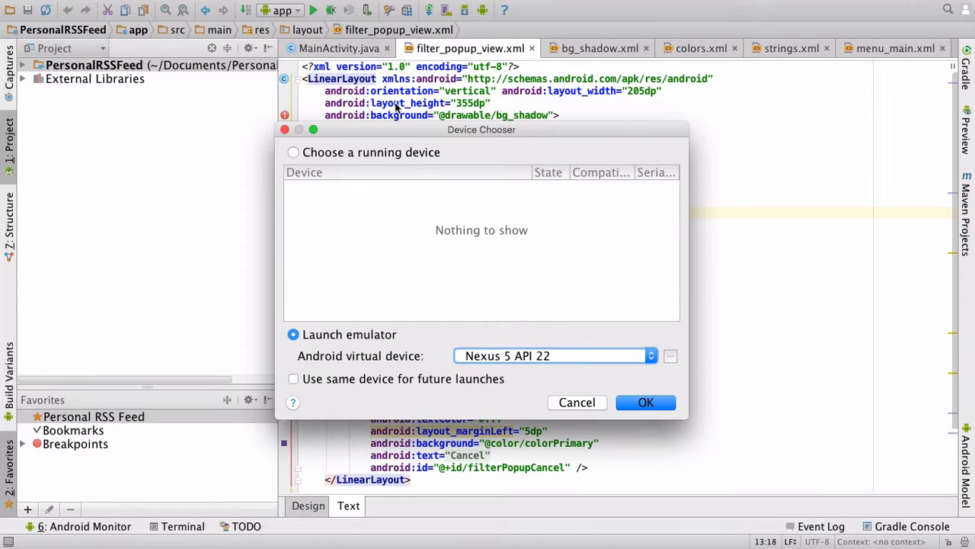
left_click(285, 130)
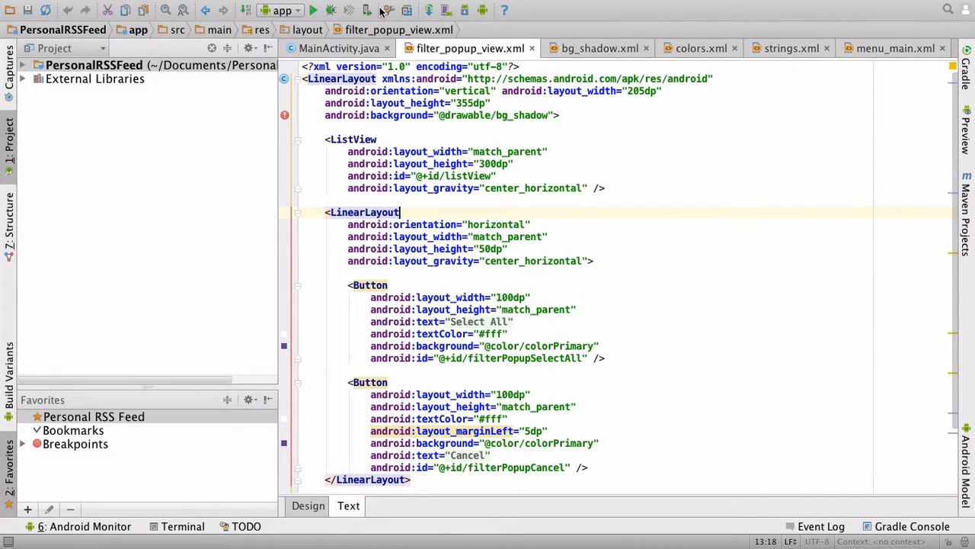
Bring up the SDK Manager from the project and highlight the Android 5.1.1 (API 22) platform.
left_click(501, 8)
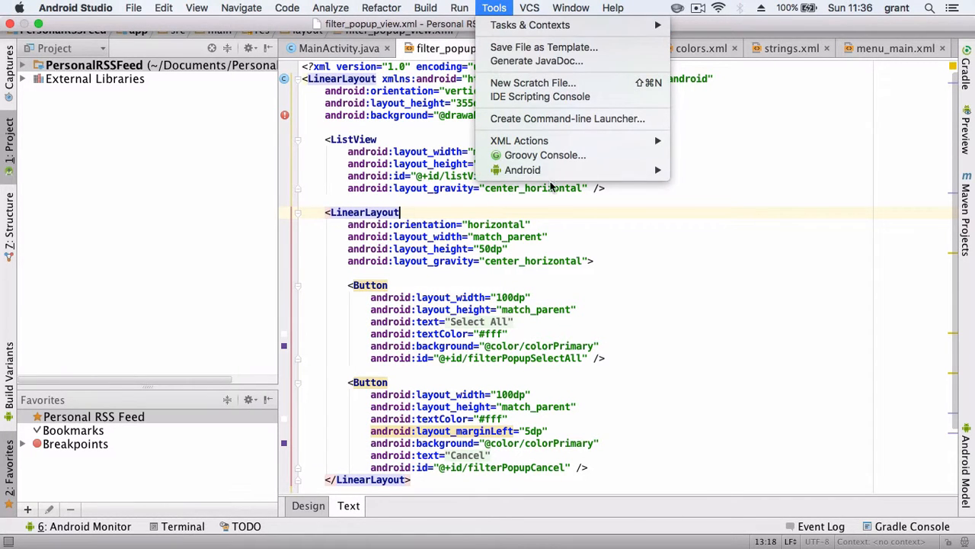
mouse_move(563, 172)
left_click(790, 241)
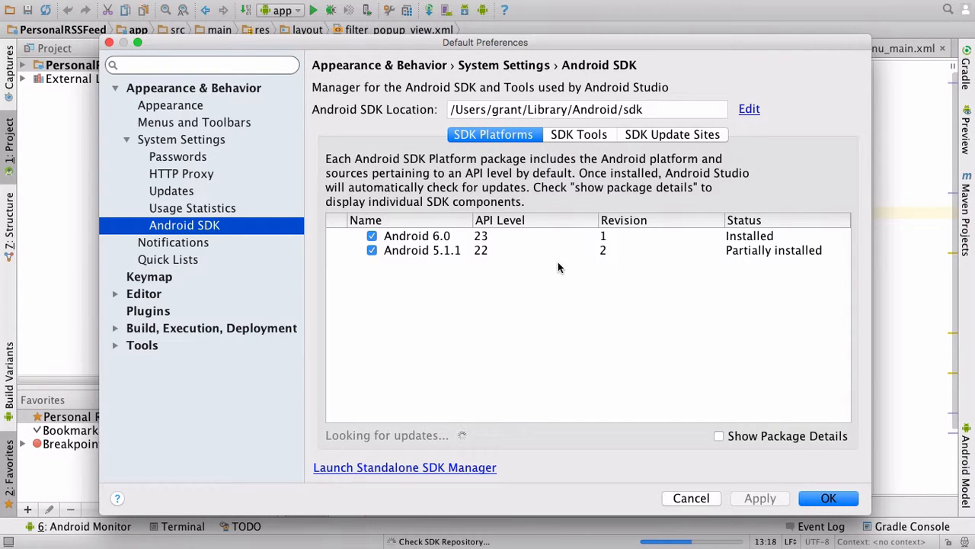
left_click(510, 247)
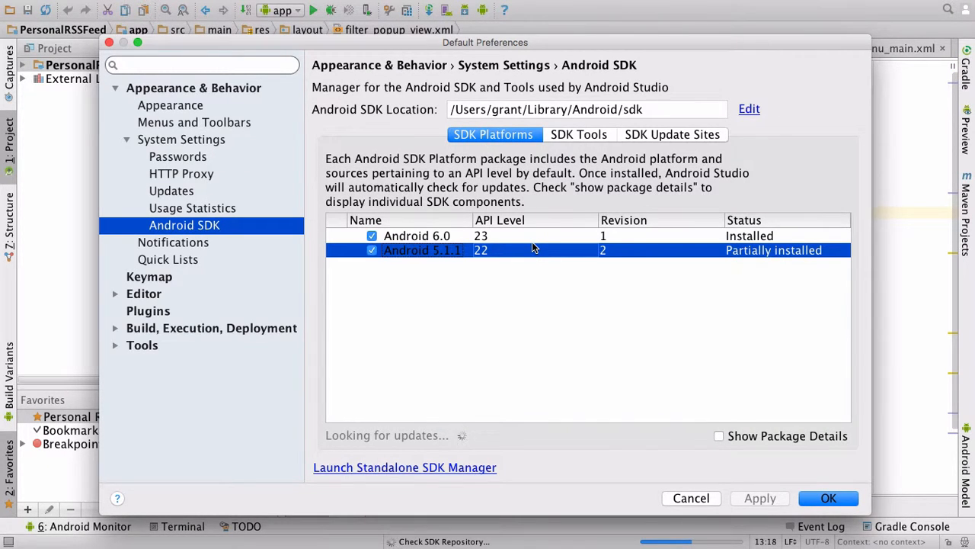